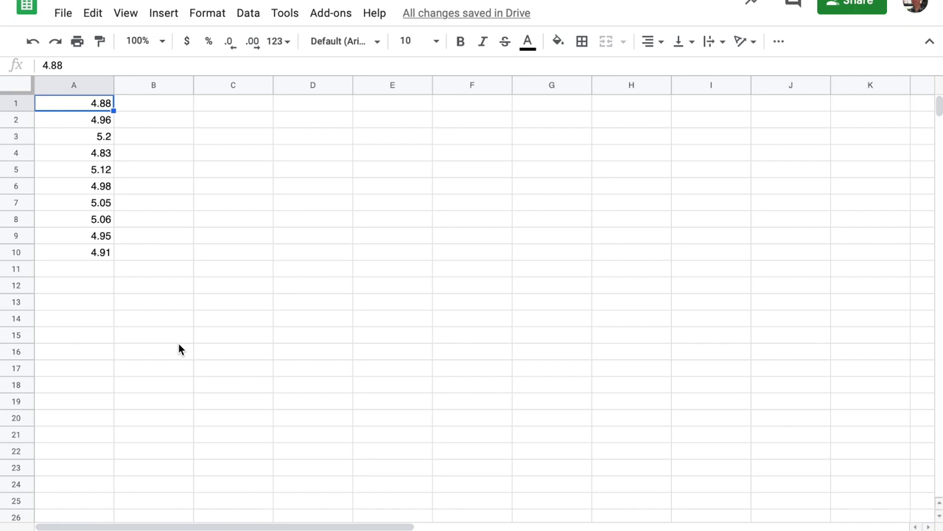
# Step: Calculate the standard deviation of A1:A10 in cell B1 with the formula =STDEV(A1:A10)
pyautogui.press('Right')
pyautogui.write('=')
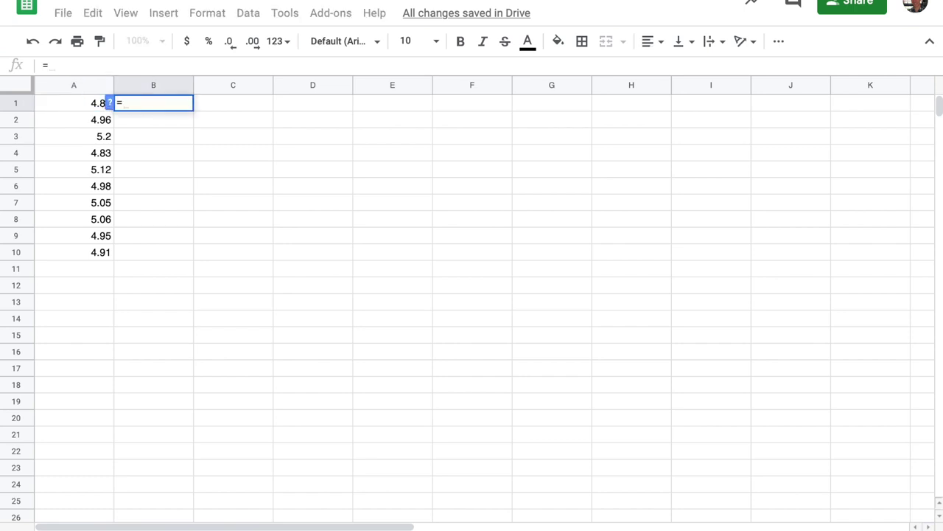
pyautogui.write('STDEV(')
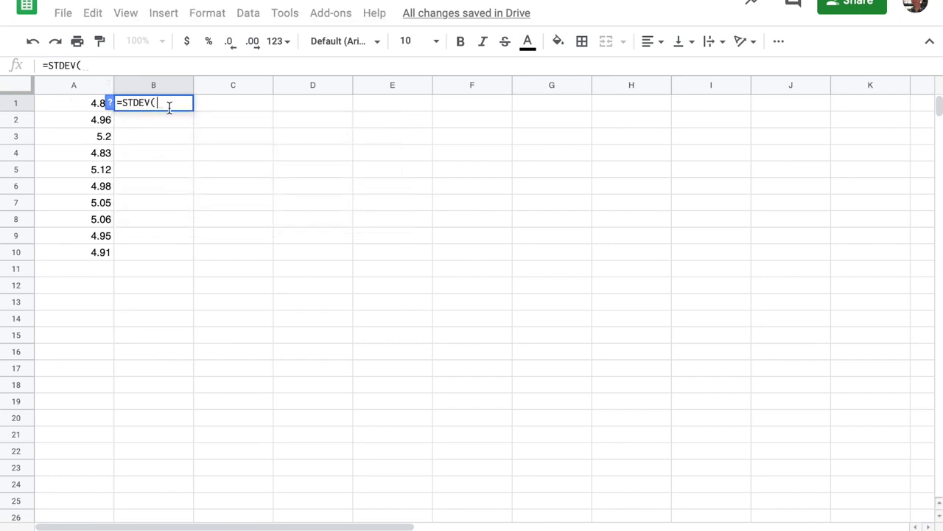
pyautogui.moveTo(73, 106); pyautogui.dragTo(73, 253)
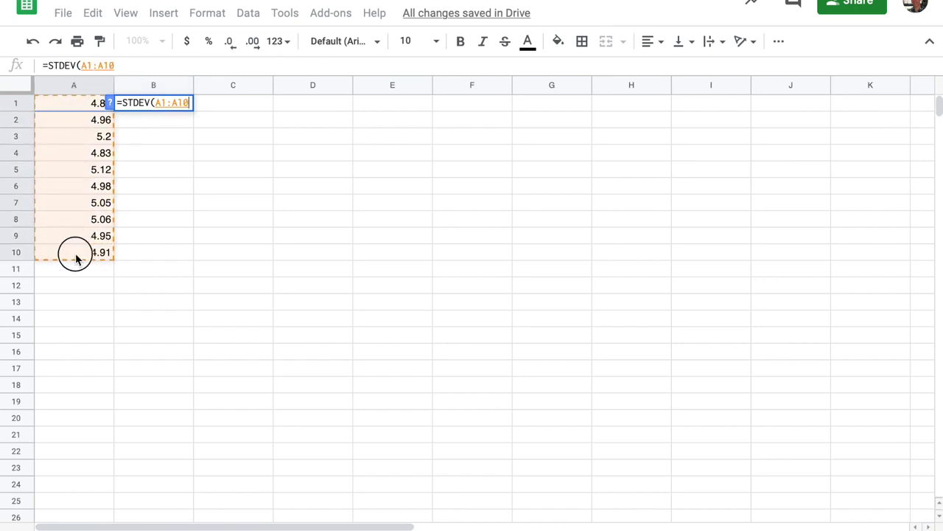
pyautogui.hscroll(10, 76, 258)
pyautogui.write(')')
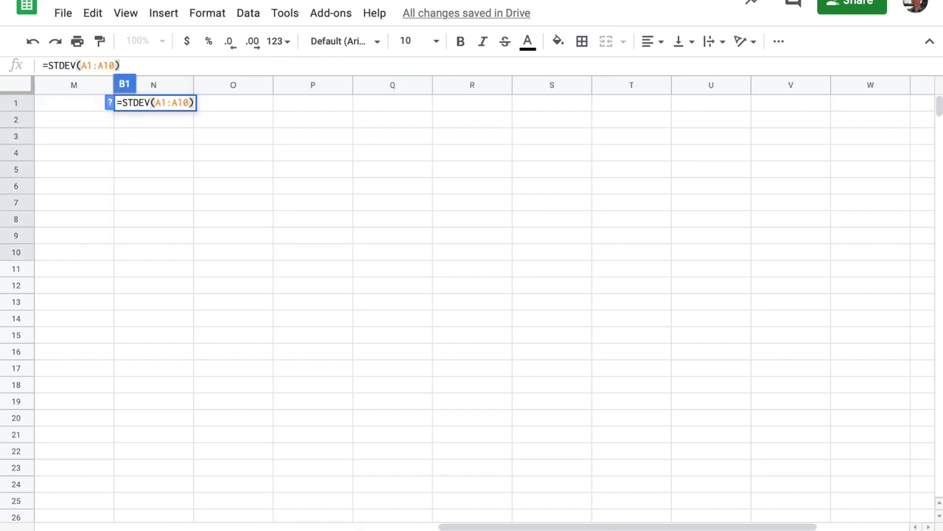
pyautogui.press('Return')
pyautogui.click(165, 109)
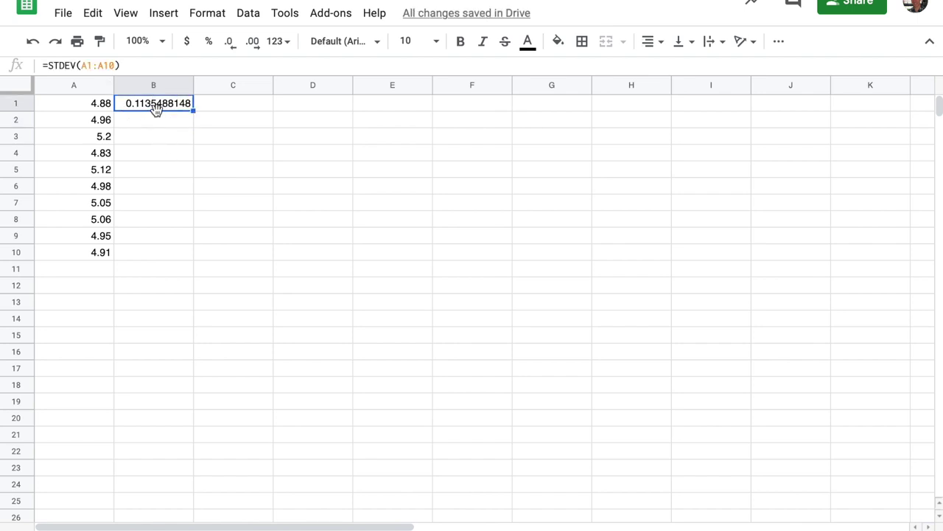
# Step: Enter the rounded timing error "0.1 s" in cell B2, below the standard deviation
pyautogui.click(154, 123)
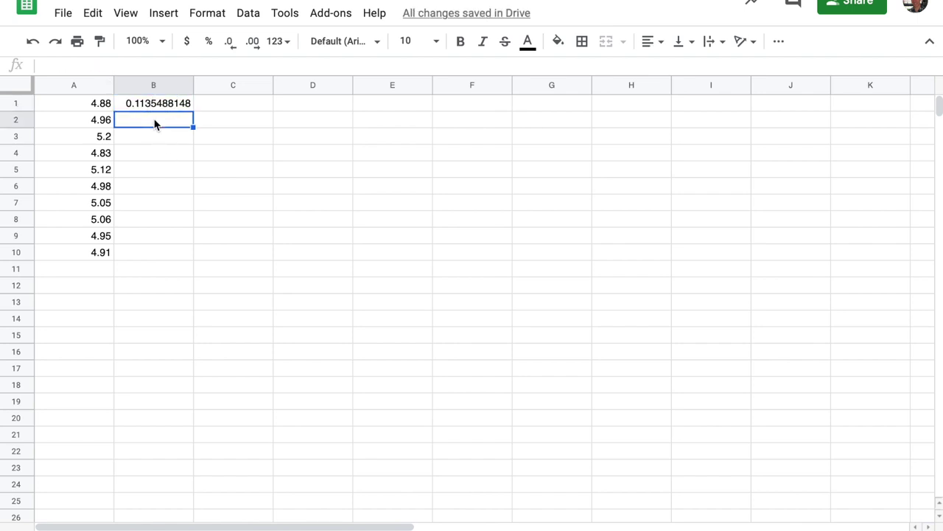
pyautogui.write('0.')
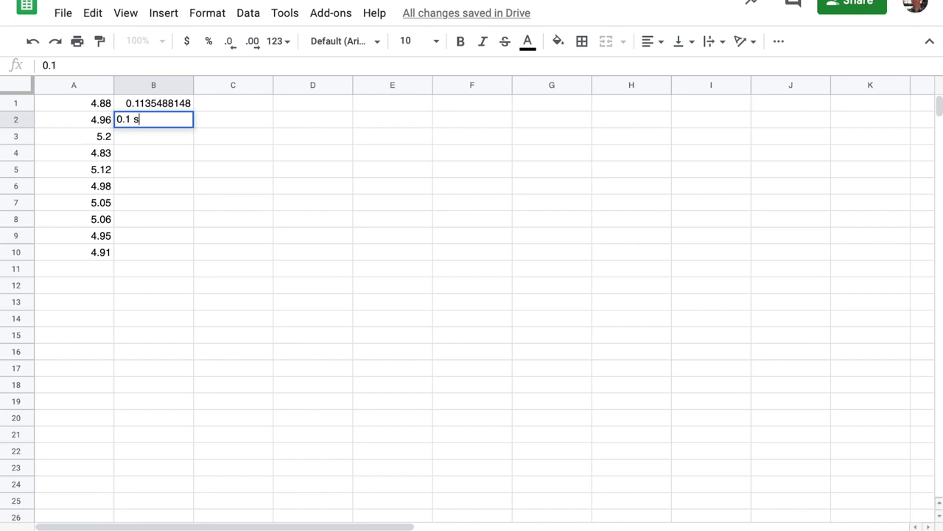
pyautogui.write('1 s')
pyautogui.press('Return')
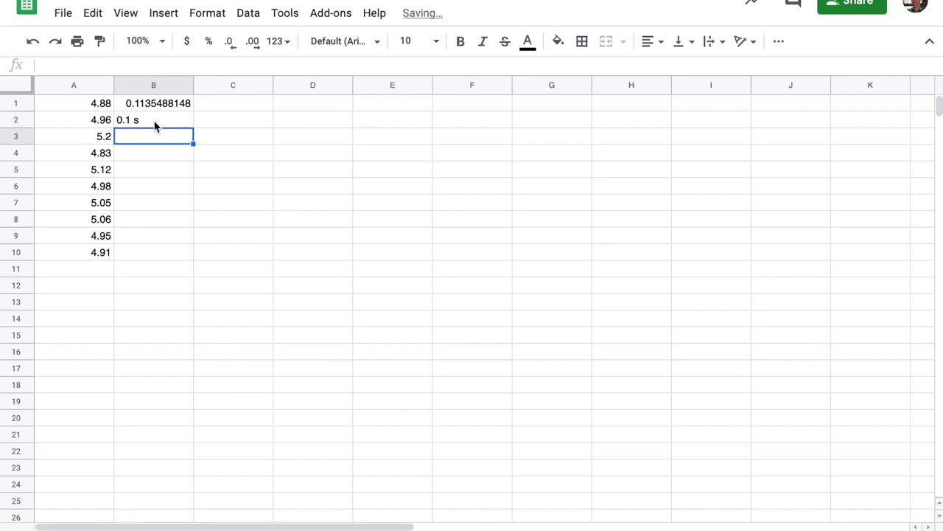
# Step: Switch to the sheet with the length and period data and set the Time error in D3 to 0.1
pyautogui.click(194, 526)
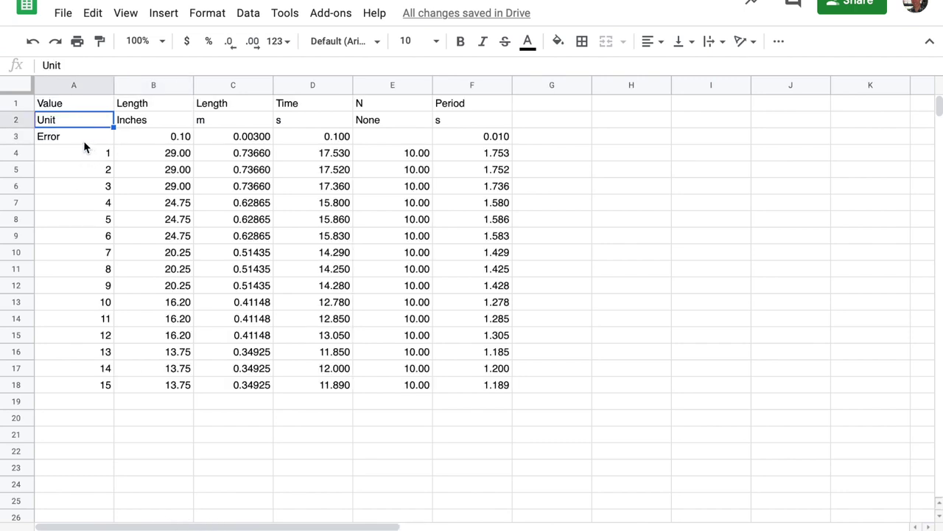
pyautogui.click(332, 140)
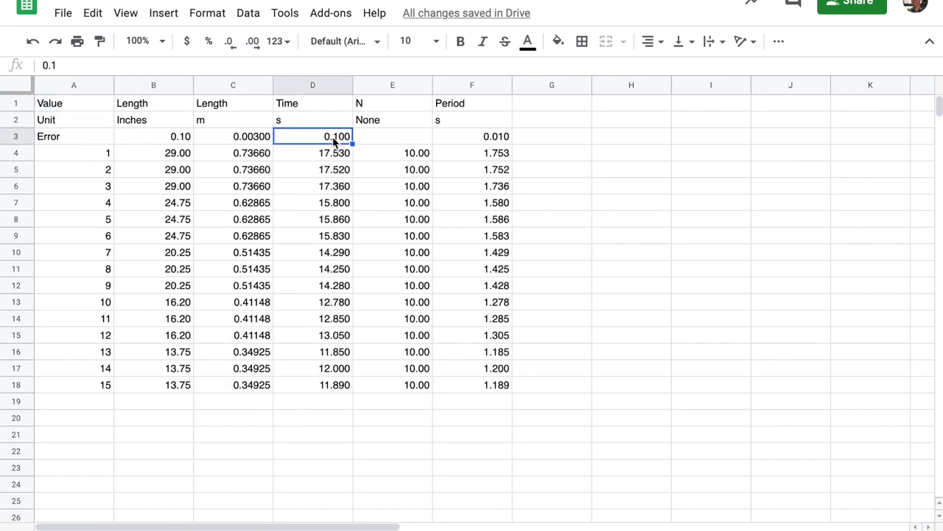
pyautogui.write('0.1')
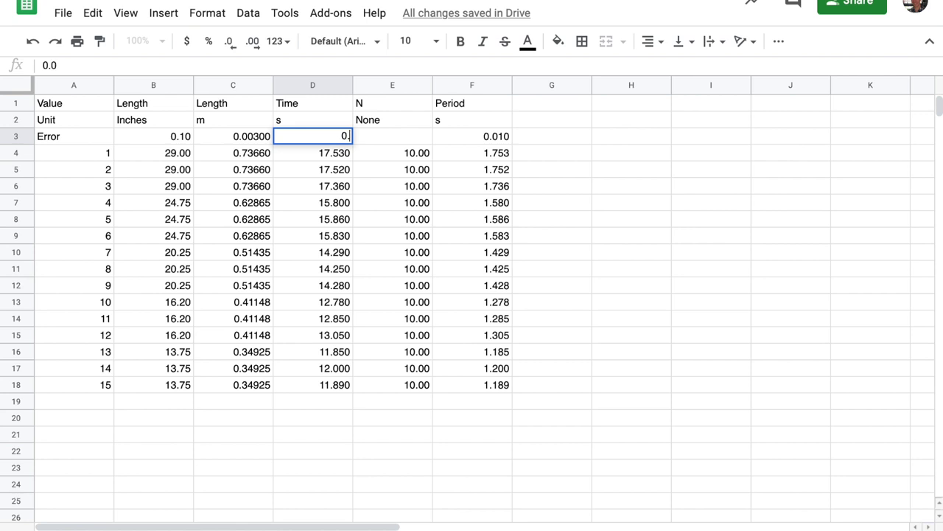
pyautogui.press('Return')
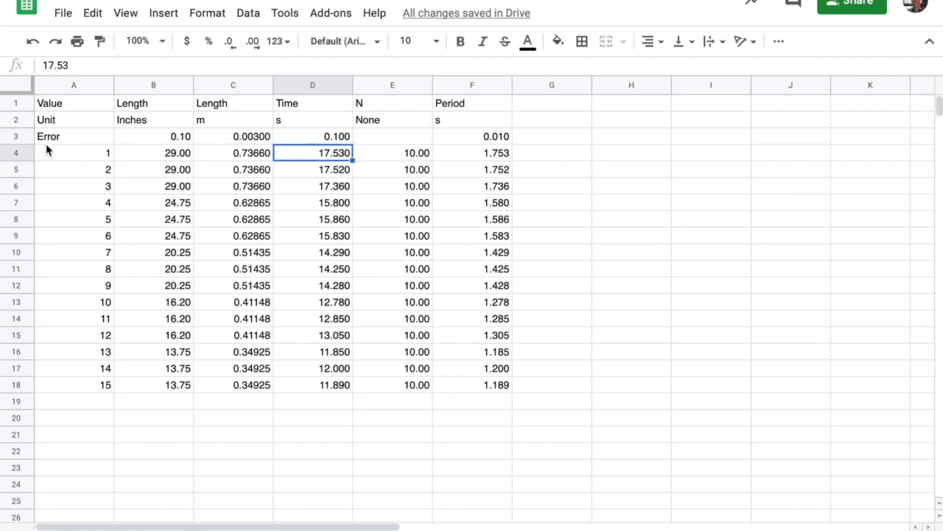
# Step: Examine the data table's headings and units, and how row 4's period is derived from its time and N
pyautogui.click(68, 108)
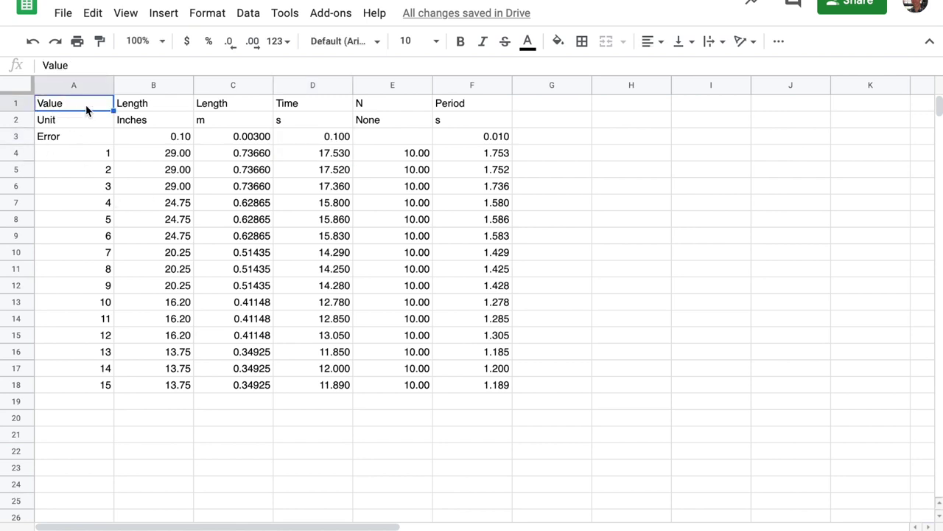
pyautogui.click(126, 107)
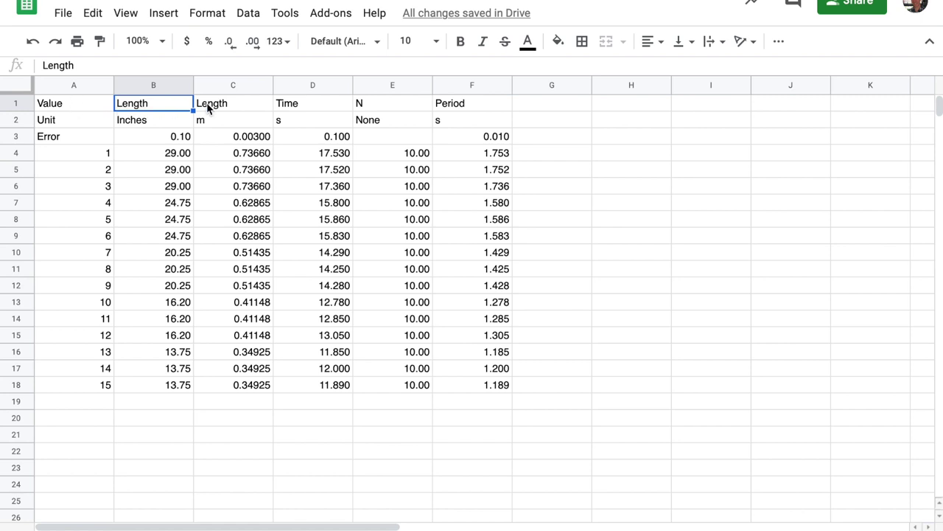
pyautogui.click(208, 107)
pyautogui.click(142, 125)
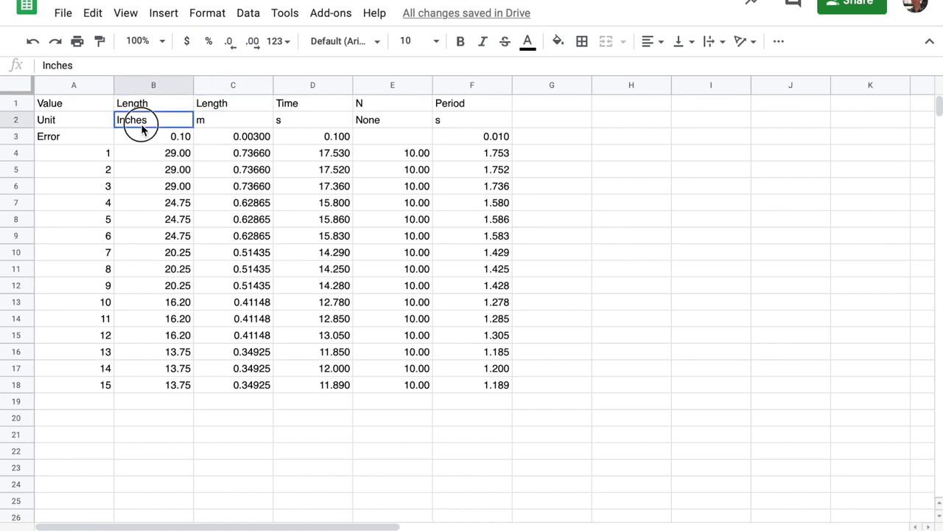
pyautogui.click(215, 127)
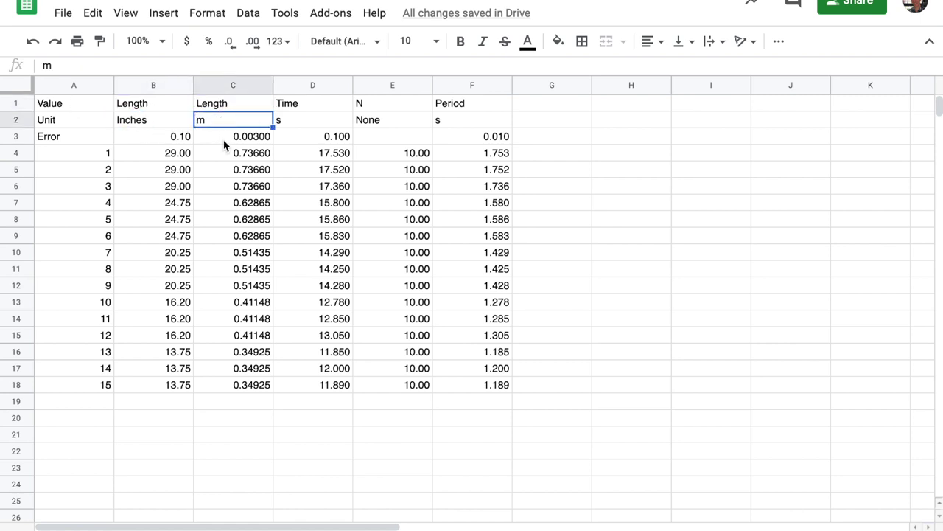
pyautogui.click(315, 107)
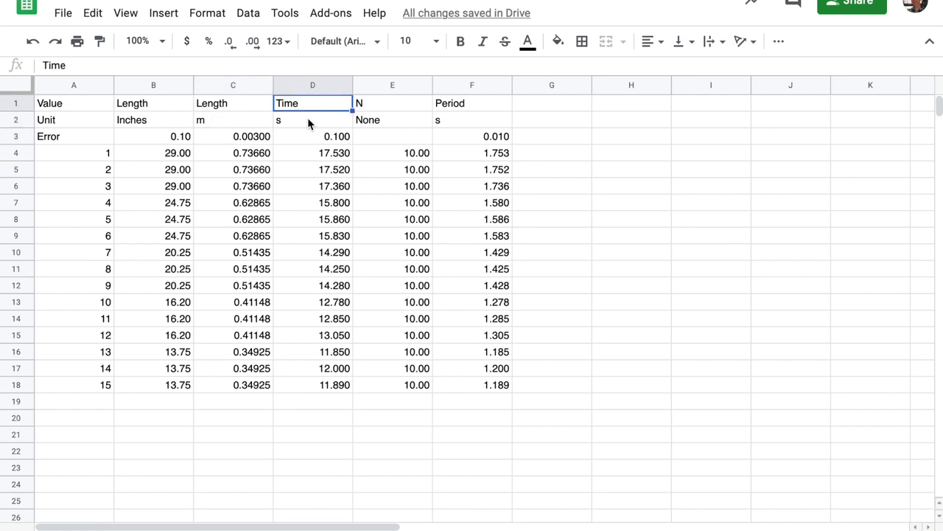
pyautogui.click(308, 120)
pyautogui.click(381, 108)
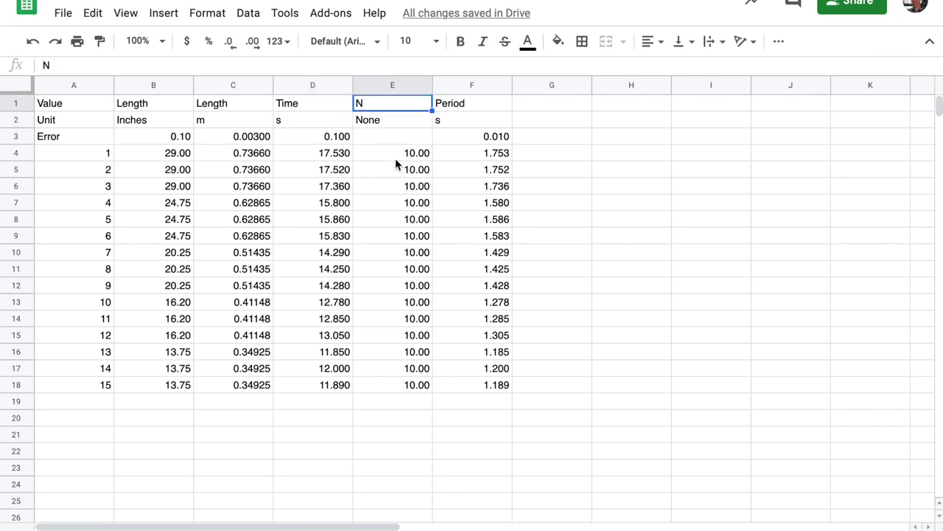
pyautogui.click(464, 120)
pyautogui.click(331, 153)
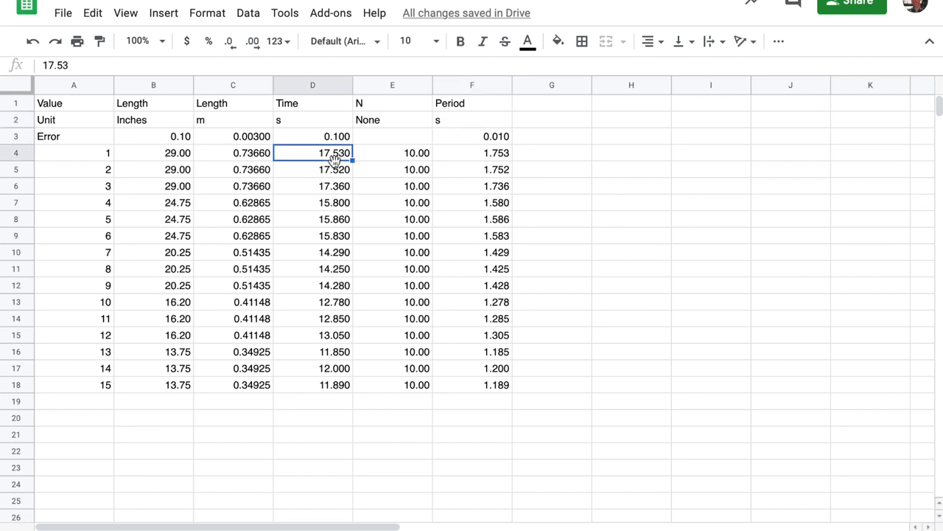
pyautogui.click(427, 157)
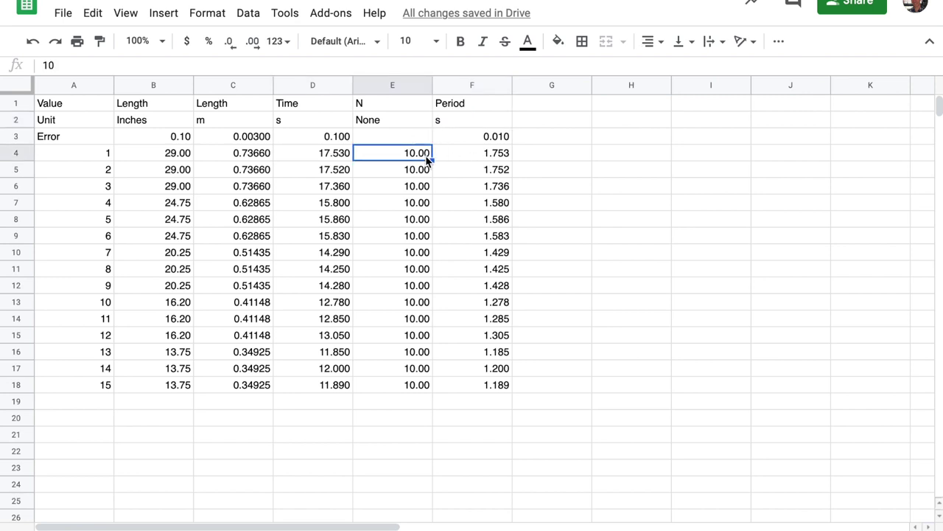
pyautogui.click(497, 155)
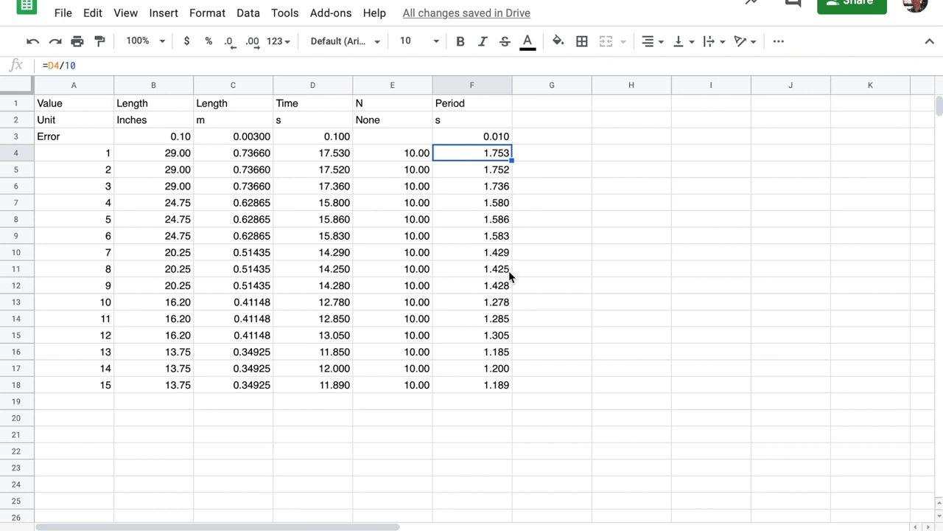
# Step: Check the length errors and reduce the metre Length values in column C to three decimal places
pyautogui.click(184, 138)
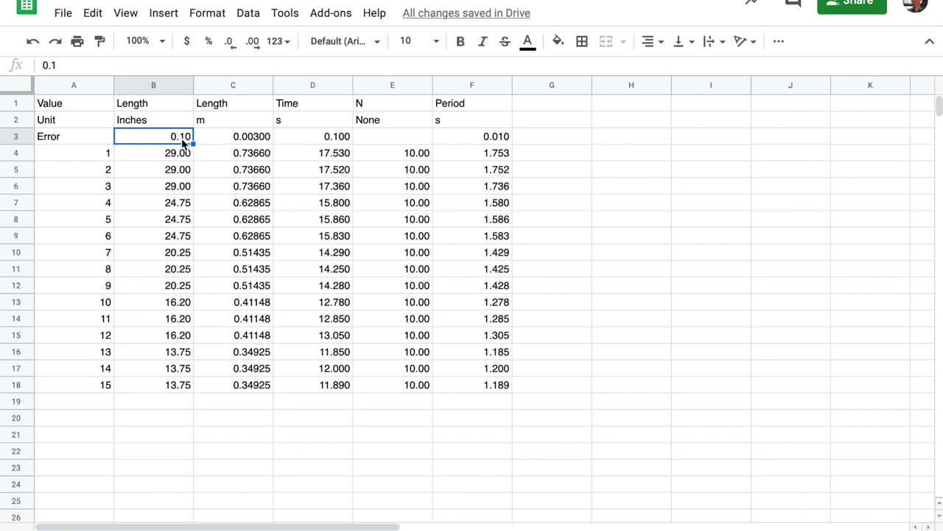
pyautogui.click(254, 141)
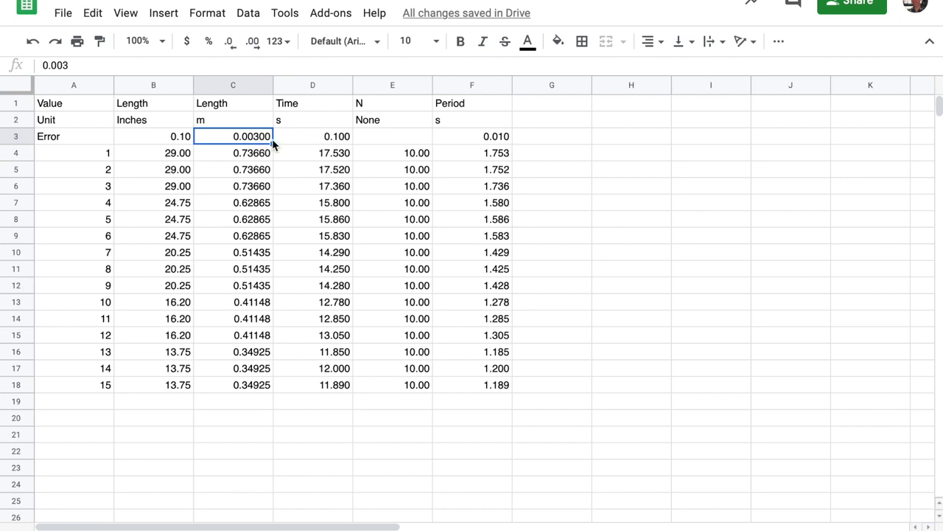
pyautogui.click(257, 155)
pyautogui.click(255, 141)
pyautogui.click(225, 82)
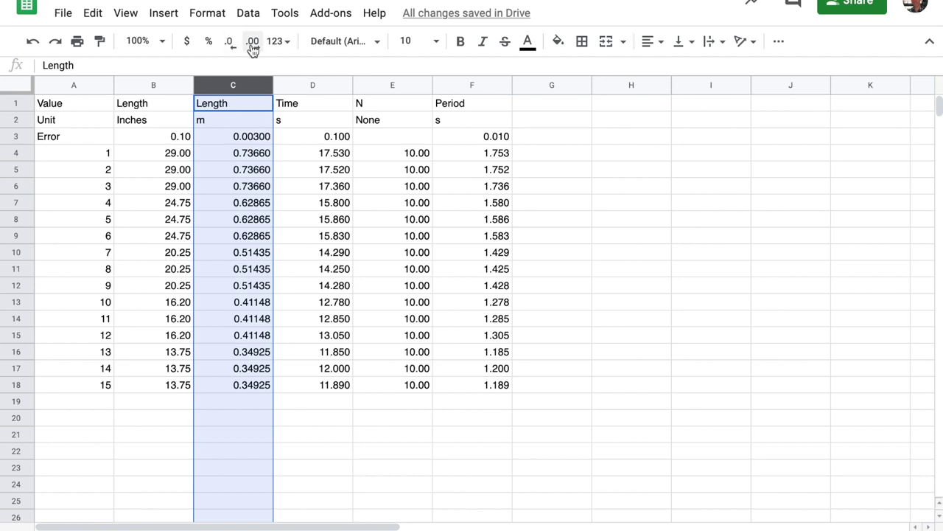
pyautogui.click(232, 45)
pyautogui.click(232, 44)
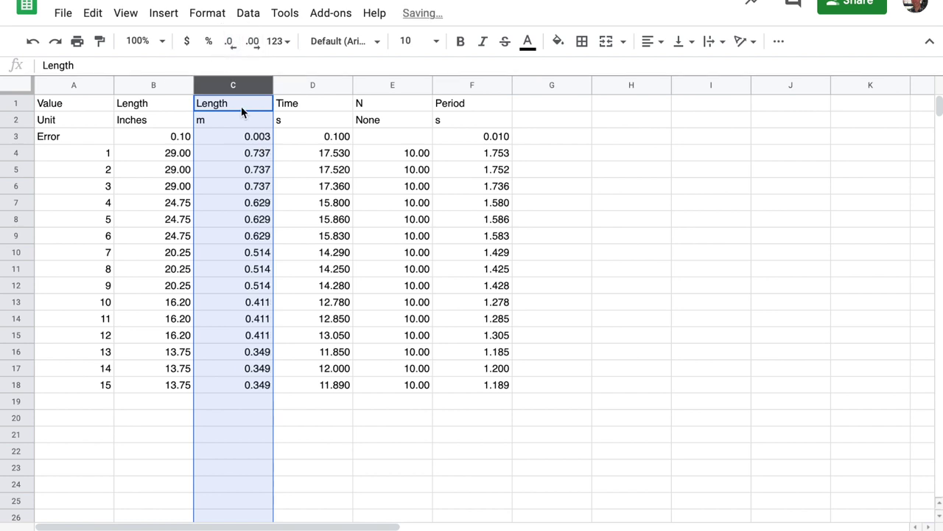
pyautogui.click(267, 140)
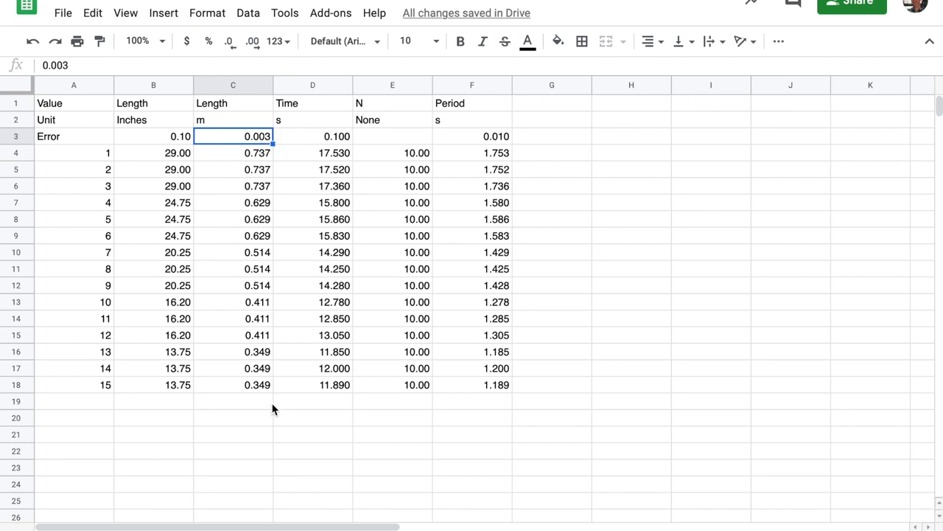
# Step: Format the inch Length values in column B to one decimal place, in line with their error
pyautogui.click(153, 86)
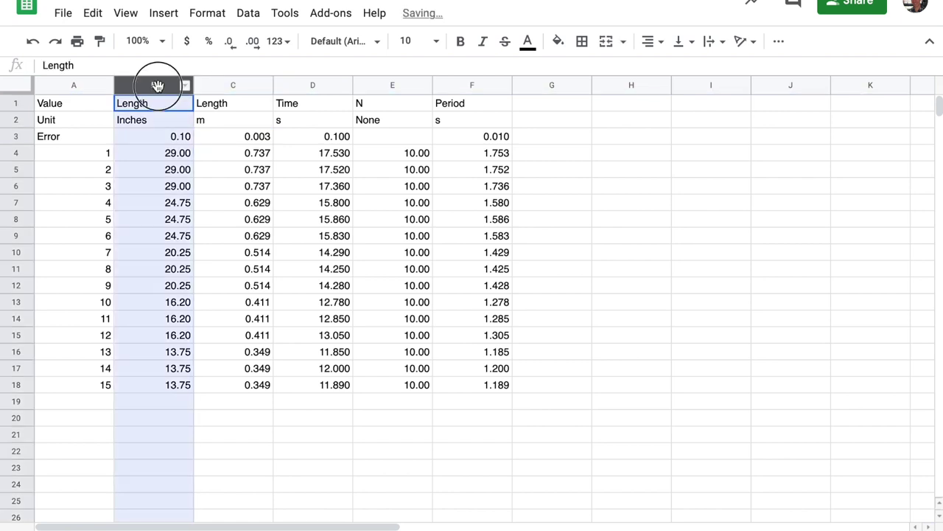
pyautogui.click(253, 41)
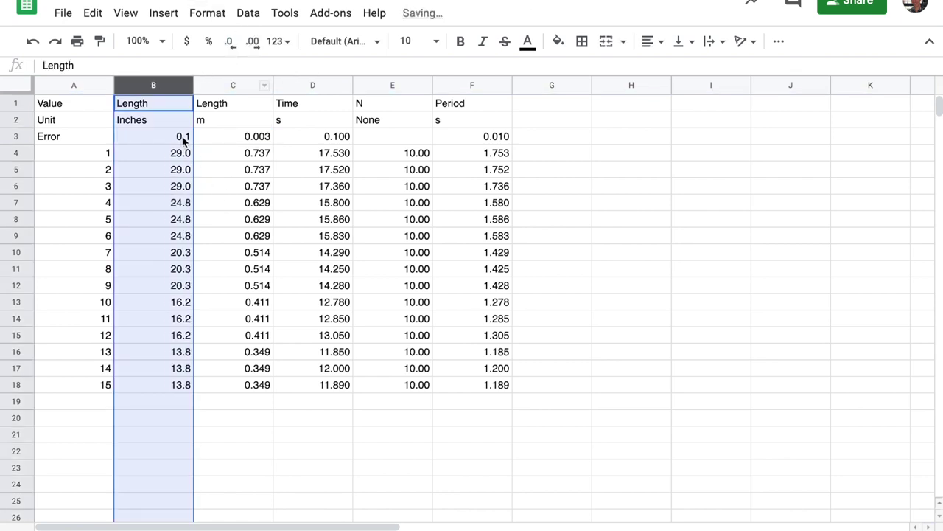
pyautogui.click(184, 140)
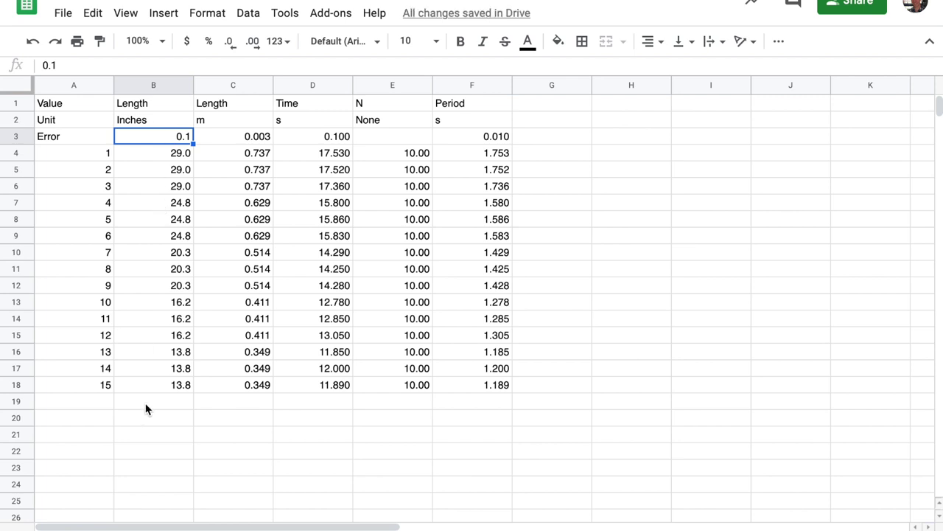
pyautogui.click(322, 136)
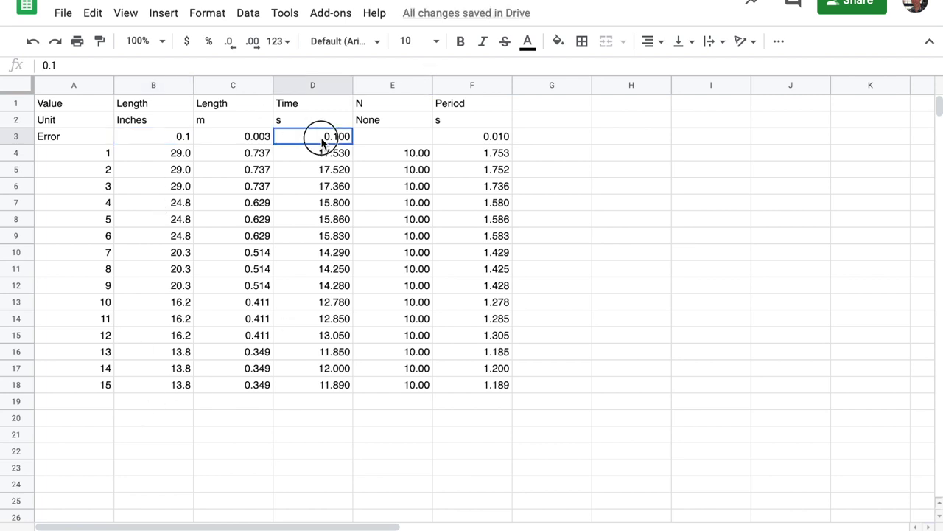
pyautogui.click(230, 42)
pyautogui.click(230, 42)
pyautogui.click(252, 42)
pyautogui.click(251, 42)
# Step: Reduce the whole Time column D to one decimal place
pyautogui.click(313, 84)
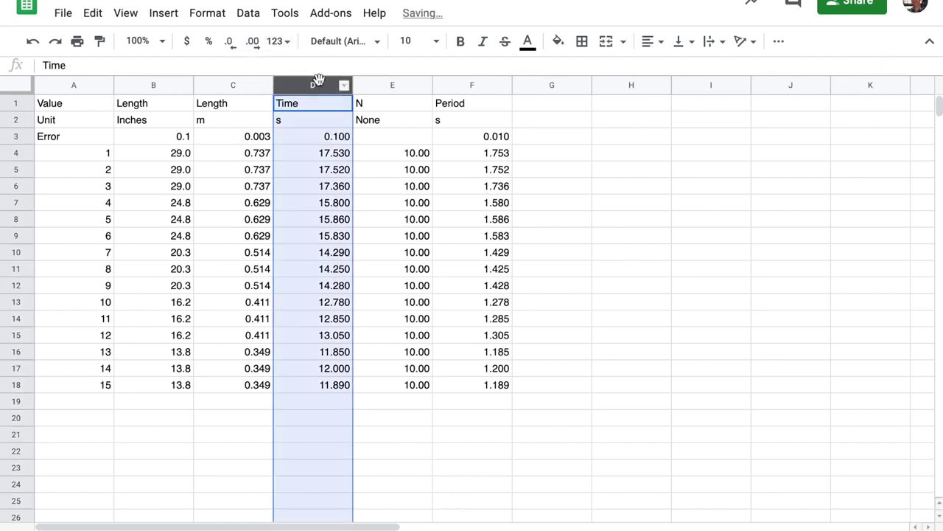
pyautogui.click(230, 42)
pyautogui.click(230, 42)
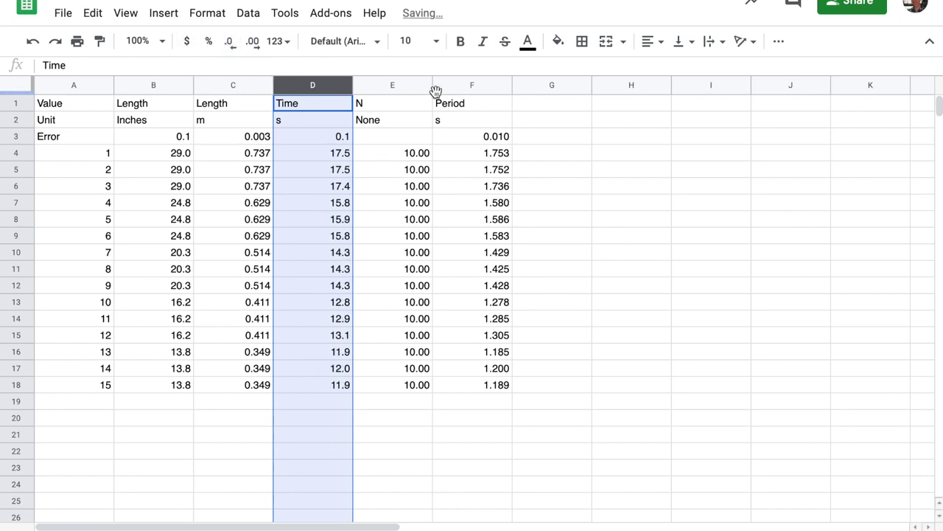
# Step: Format the N column E without decimals and the Period column F with two decimal places
pyautogui.click(367, 87)
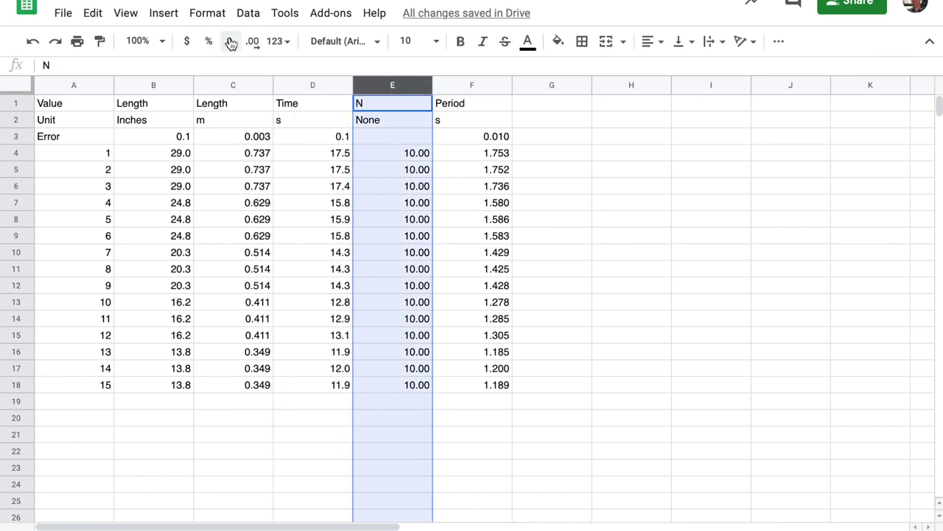
pyautogui.doubleClick(228, 42)
pyautogui.click(457, 86)
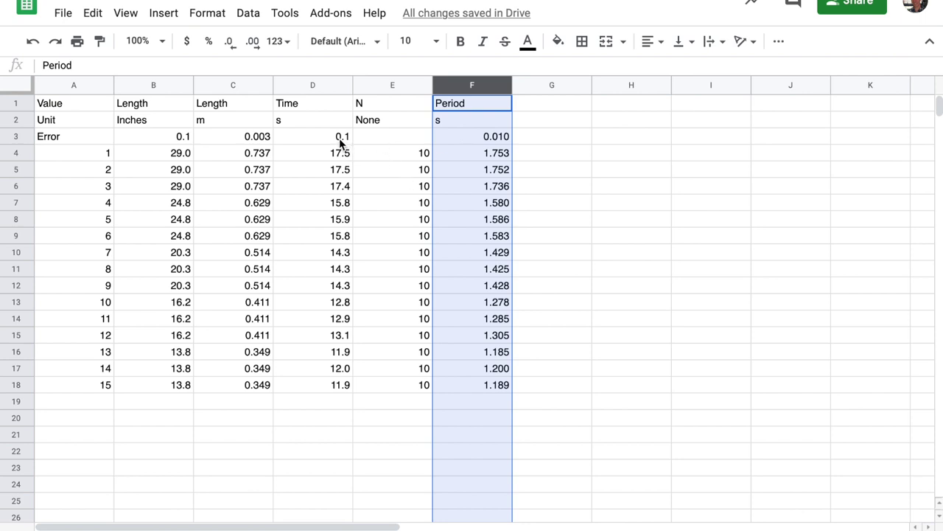
pyautogui.click(230, 42)
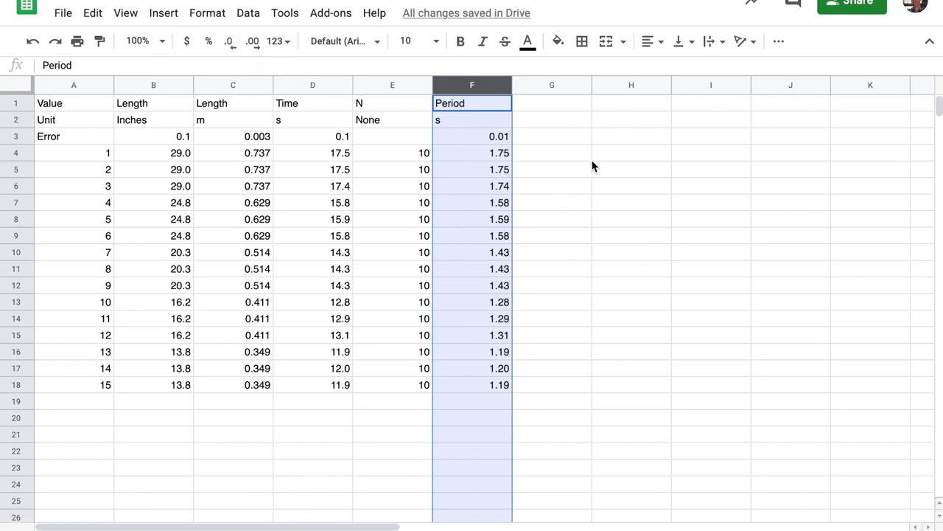
# Step: Add the heading Period Squared in G1 with the unit s^2 in G2
pyautogui.click(554, 109)
pyautogui.write('Ped')
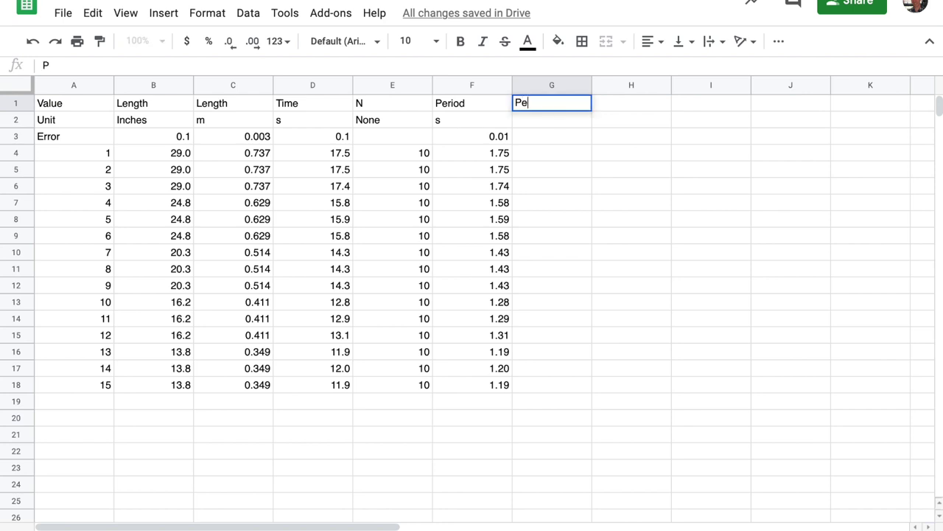
pyautogui.press('BackSpace')
pyautogui.write('rido')
pyautogui.press('BackSpace')
pyautogui.press('BackSpace')
pyautogui.write('od')
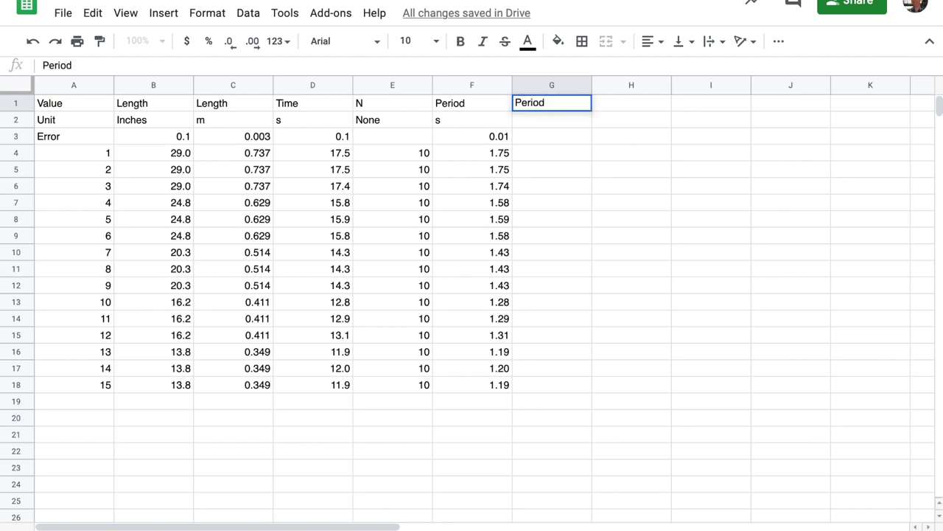
pyautogui.write(' Squared')
pyautogui.press('Return')
pyautogui.write('s^2')
pyautogui.press('Return')
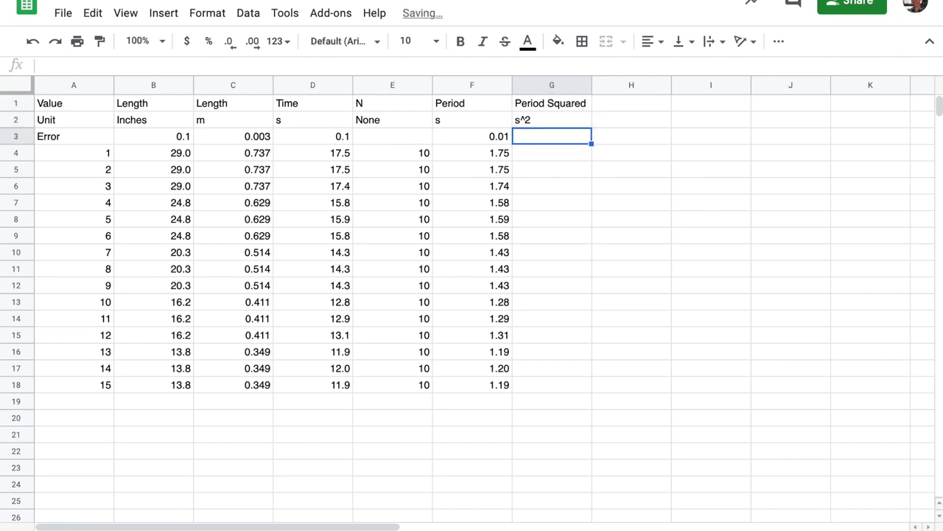
# Step: Enter N/A as the error of the Period Squared column in G3
pyautogui.press('Down')
pyautogui.press('Down')
pyautogui.press('Up')
pyautogui.press('Up')
pyautogui.write('?')
pyautogui.write('N/')
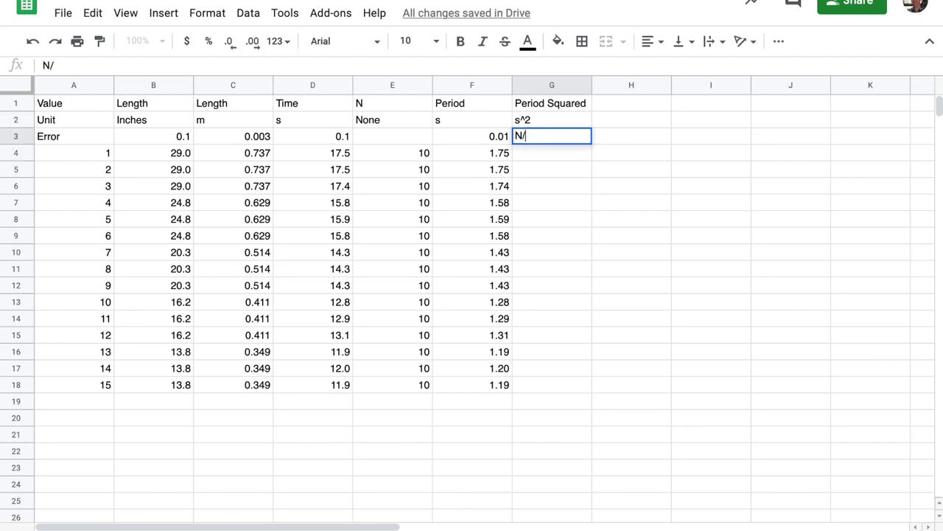
pyautogui.write('A')
pyautogui.press('Return')
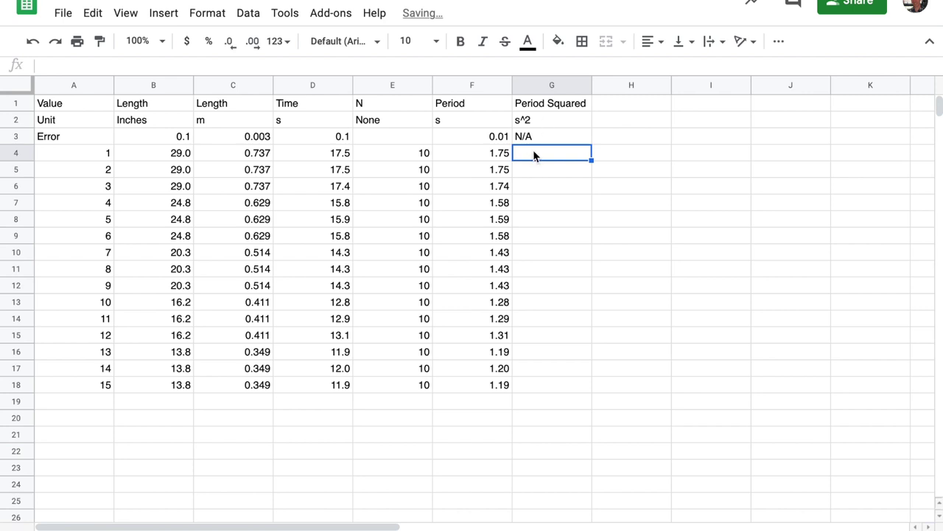
# Step: Calculate the squared period in G4 as =F4^2 and copy the formula down through G18
pyautogui.write('=')
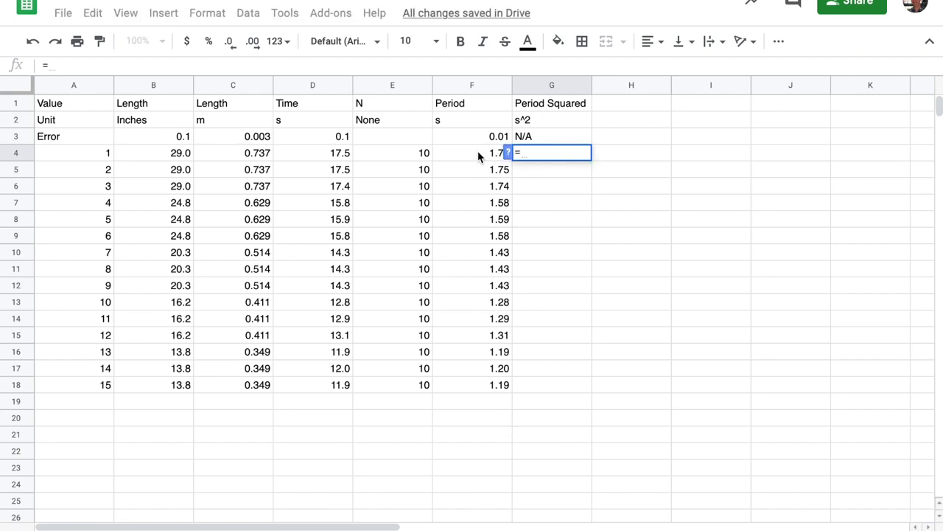
pyautogui.click(478, 154)
pyautogui.write('^2')
pyautogui.press('Return')
pyautogui.click(551, 153)
pyautogui.keyDown('shift'); pyautogui.click(523, 383); pyautogui.keyUp('shift')
pyautogui.hotkey('ctrl', 'v')
pyautogui.click(680, 374)
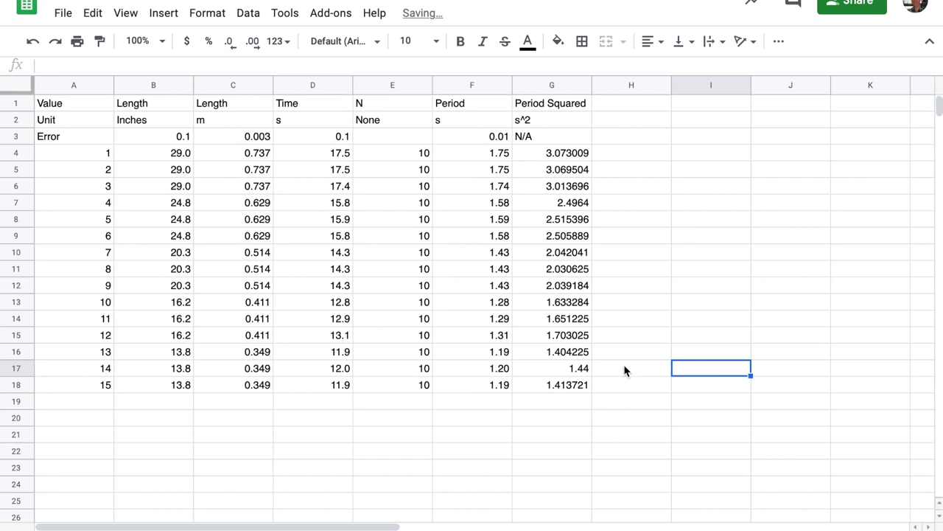
# Step: Move the Unit and Error rows beneath the measurement data, leaving one blank row between them
pyautogui.hscroll(2, 273, 191)
pyautogui.hscroll(-2, 273, 190)
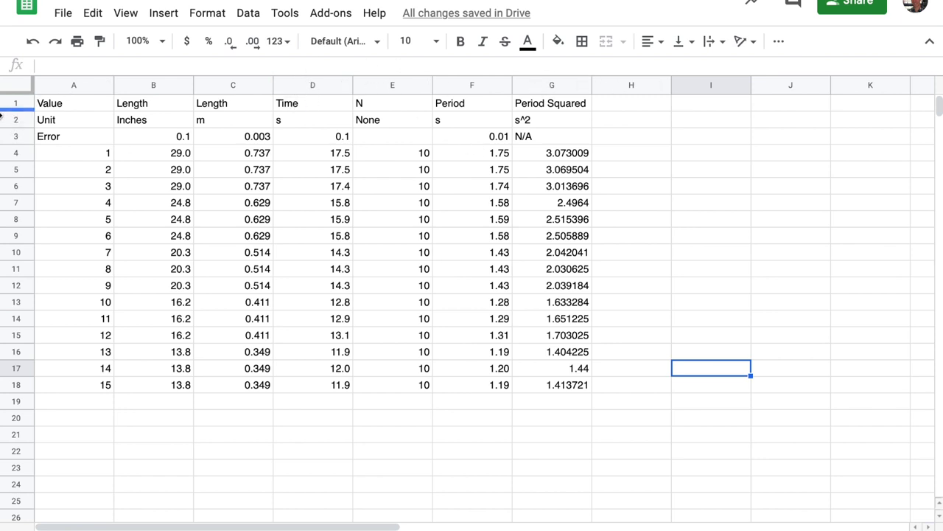
pyautogui.moveTo(14, 119); pyautogui.dragTo(18, 401)
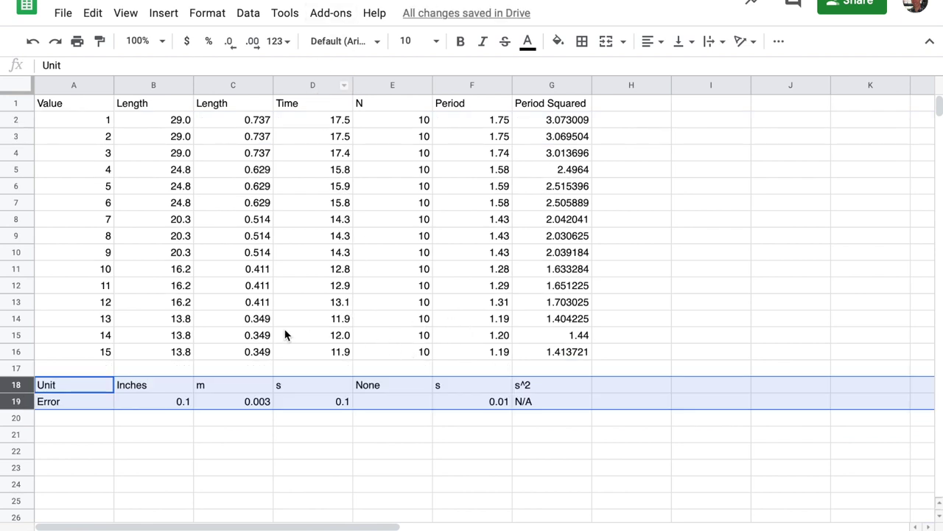
# Step: Insert a chart from the metre Length range C1:C16 and the Period Squared range G1:G16
pyautogui.click(263, 352)
pyautogui.click(245, 84)
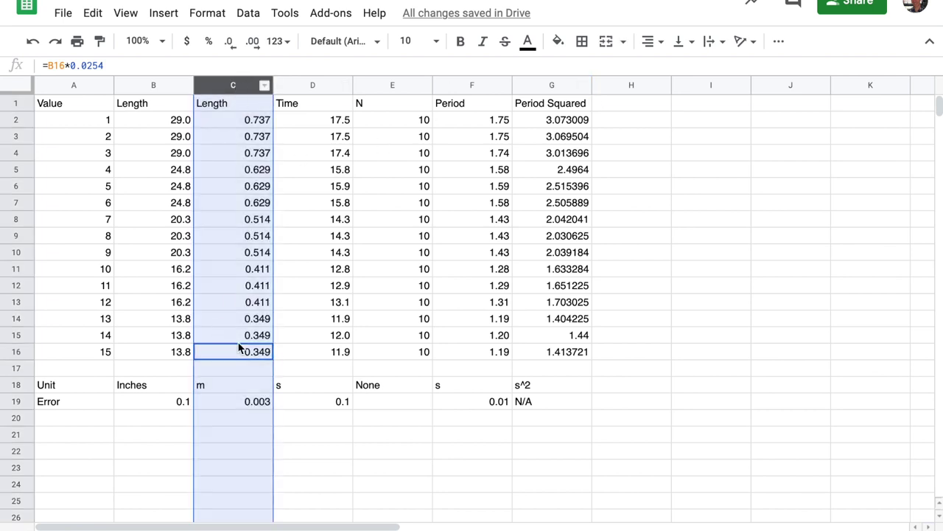
pyautogui.click(240, 349)
pyautogui.keyDown('shift'); pyautogui.click(240, 109); pyautogui.keyUp('shift')
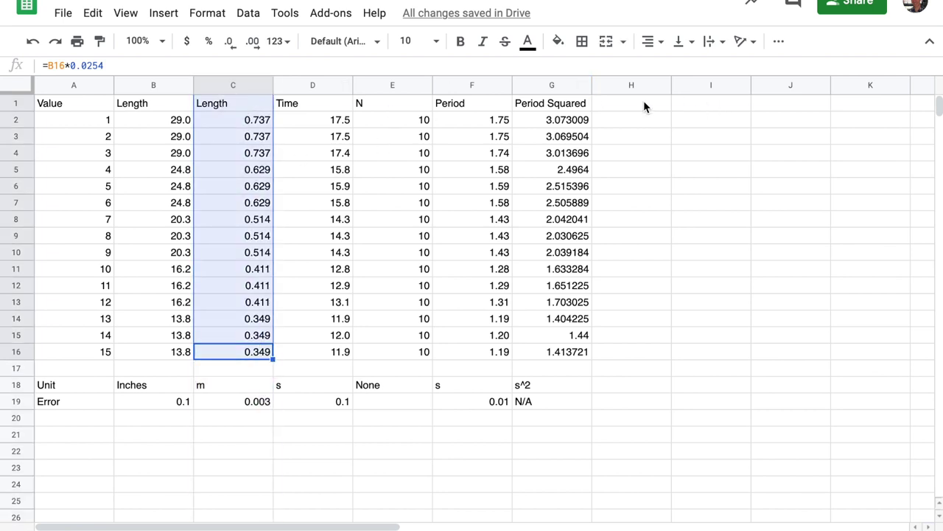
pyautogui.click(560, 107)
pyautogui.keyDown('shift'); pyautogui.click(564, 352); pyautogui.keyUp('shift')
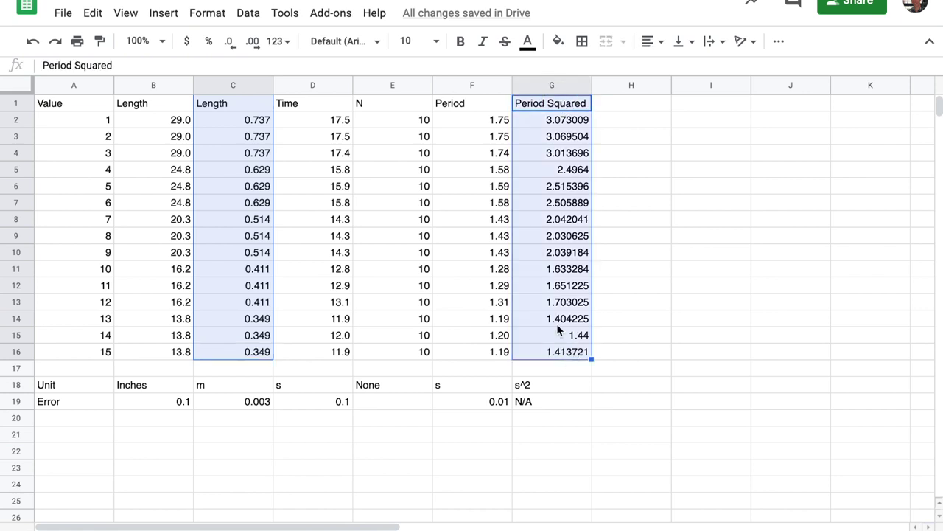
pyautogui.click(164, 15)
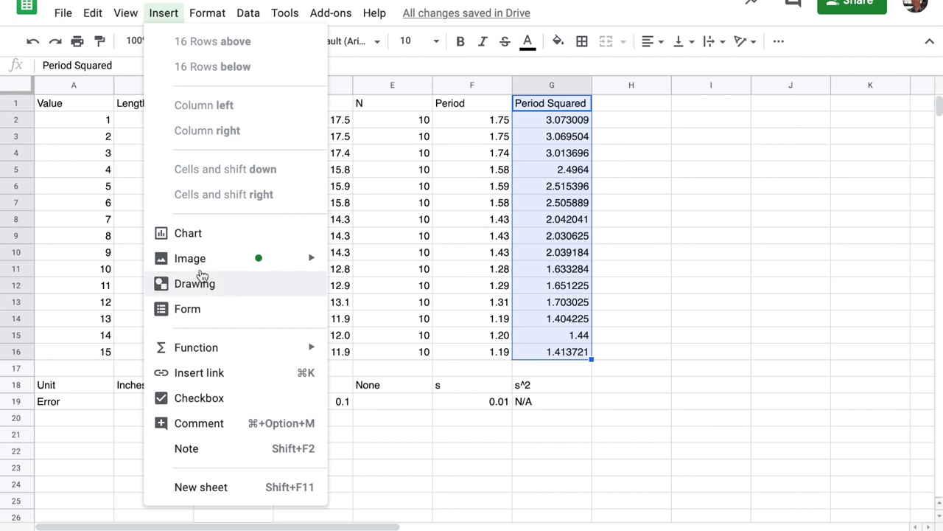
pyautogui.click(175, 232)
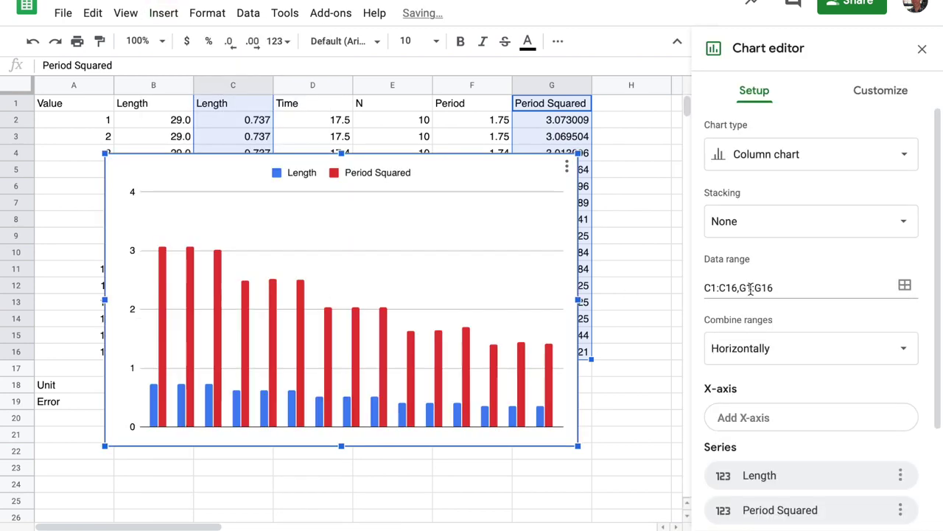
# Step: Change the chart type to a scatter chart
pyautogui.click(785, 156)
pyautogui.scroll(-3, 785, 380)
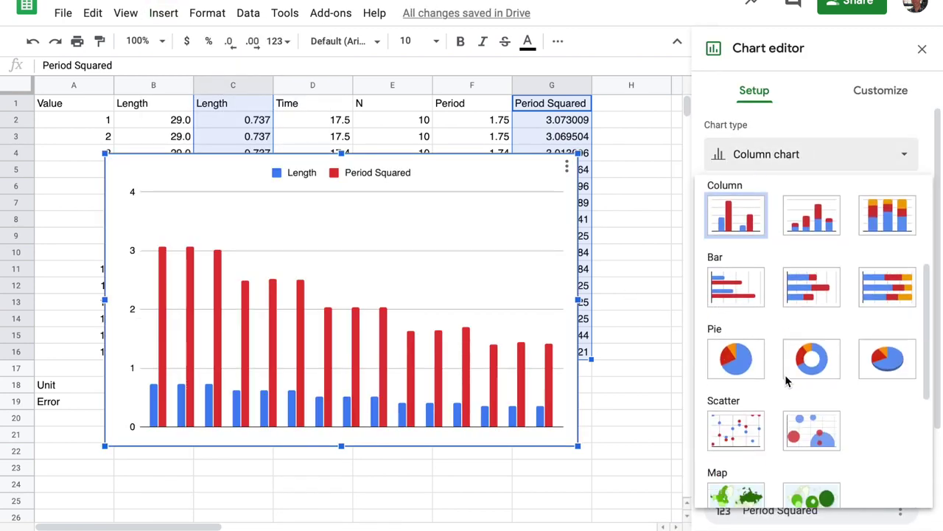
pyautogui.scroll(-2, 786, 380)
pyautogui.click(728, 320)
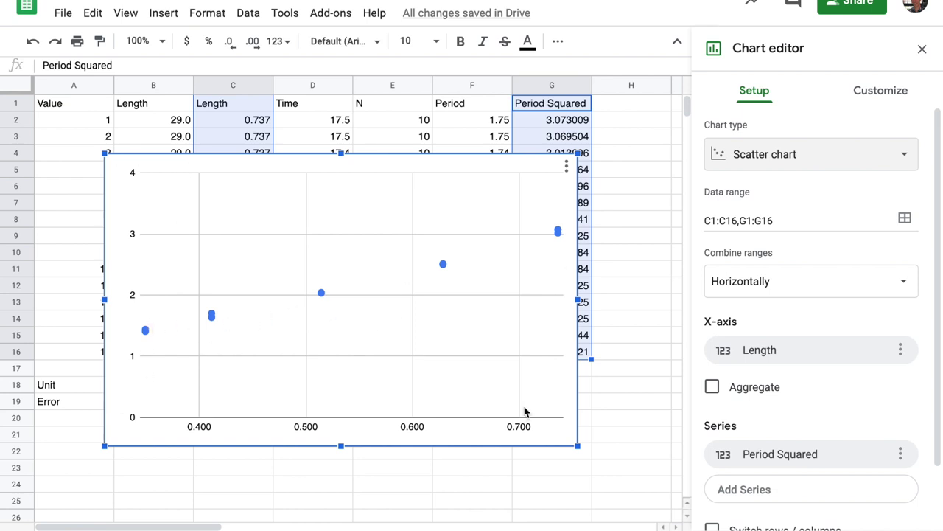
# Step: Set Period Squared as the chart's X-axis and Length as its series, and close the chart settings
pyautogui.scroll(-1, 796, 398)
pyautogui.click(853, 278)
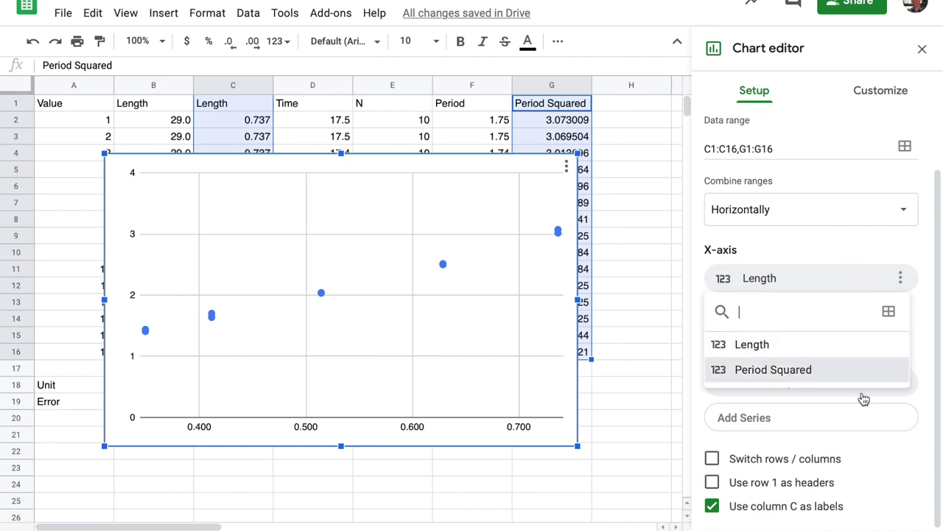
pyautogui.click(846, 377)
pyautogui.click(834, 384)
pyautogui.click(792, 451)
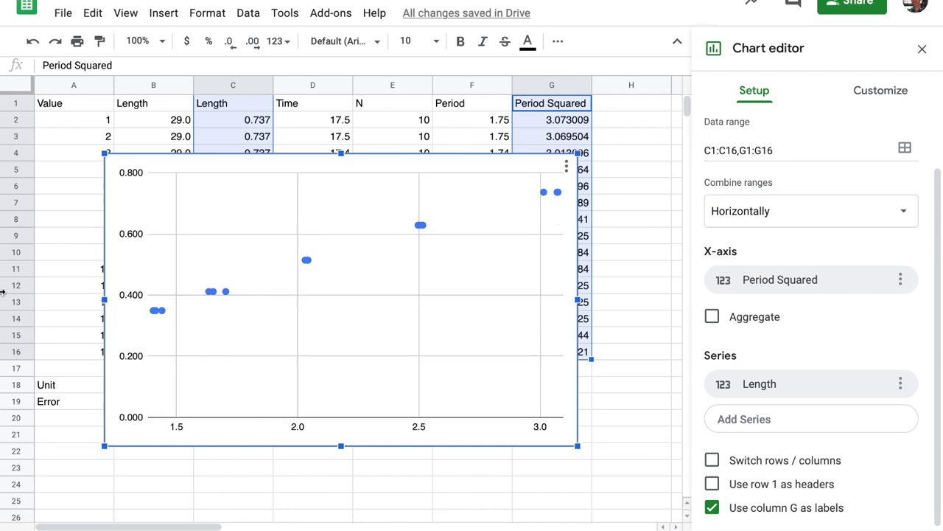
pyautogui.click(655, 339)
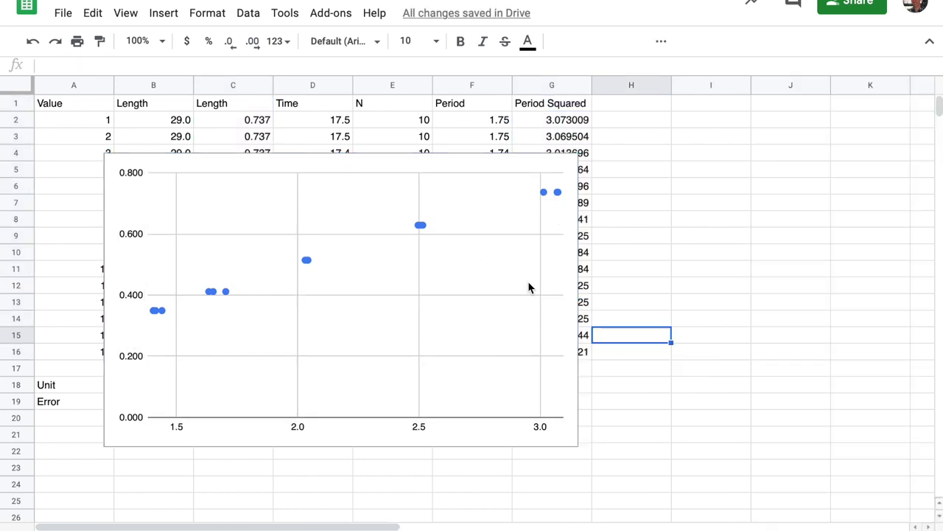
# Step: Shrink the scatter chart and move it clear of the data, to start around H18
pyautogui.click(513, 272)
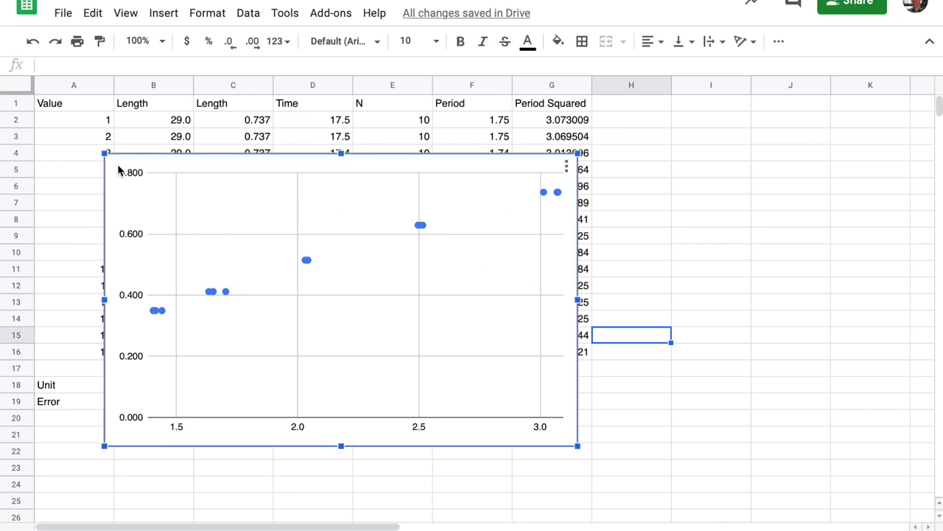
pyautogui.moveTo(104, 153); pyautogui.dragTo(284, 267)
pyautogui.moveTo(424, 370); pyautogui.dragTo(755, 476)
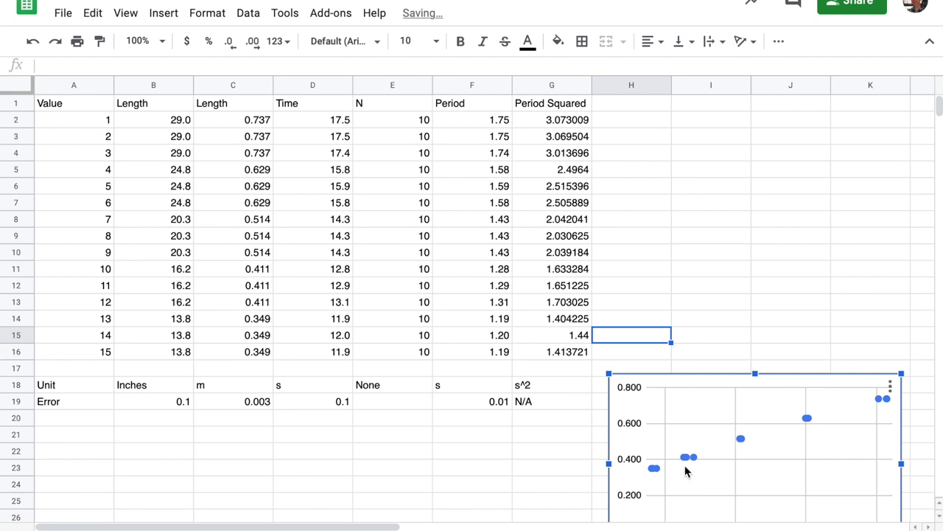
# Step: Compute the linear fit statistics in H2 with =LINEST(C2:C16,G2:G16,TRUE,TRUE)
pyautogui.click(635, 121)
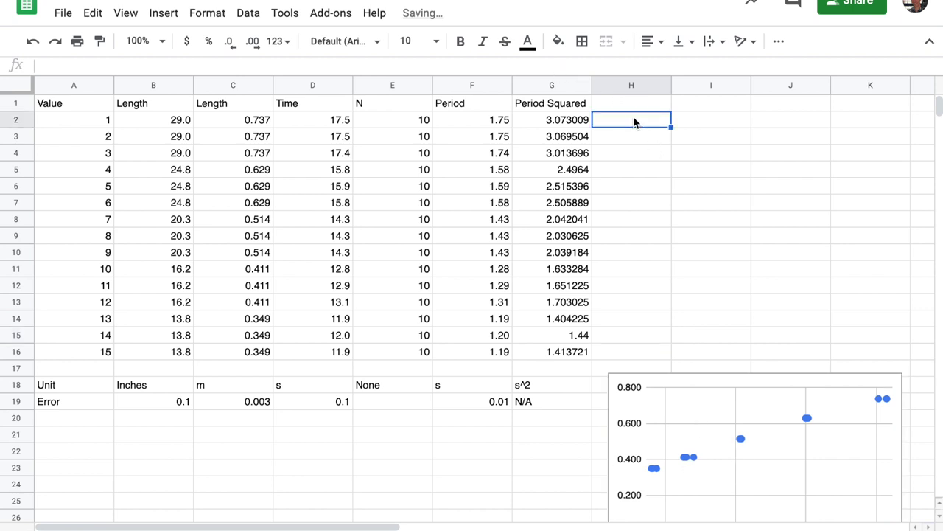
pyautogui.write('=LIN')
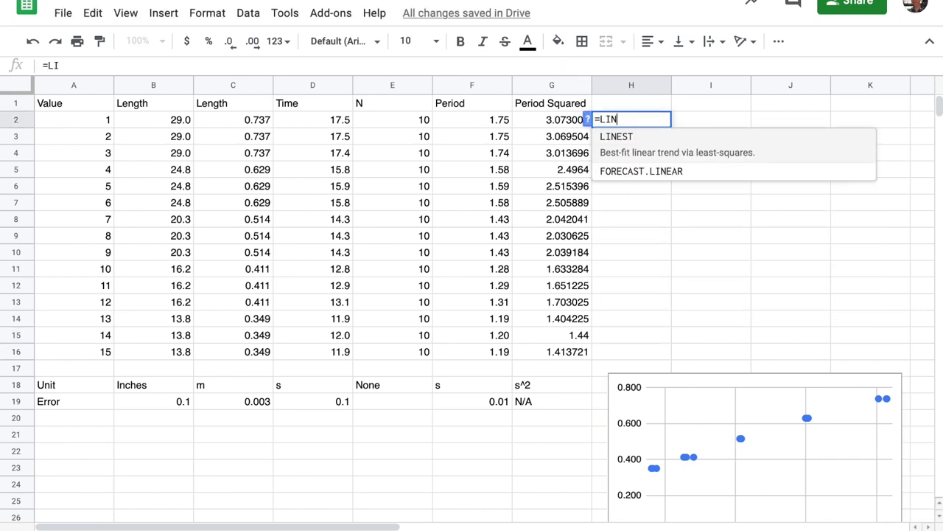
pyautogui.write('EST(')
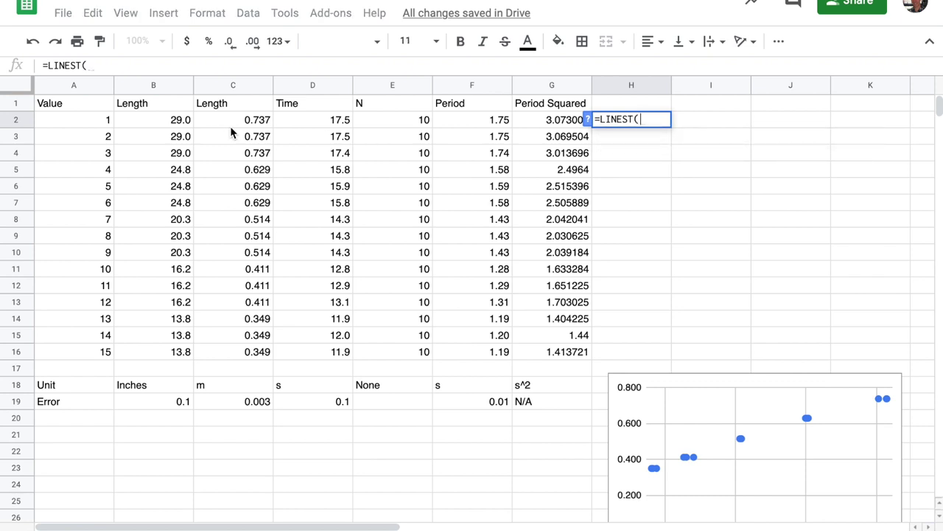
pyautogui.moveTo(239, 123); pyautogui.dragTo(242, 356)
pyautogui.write(',')
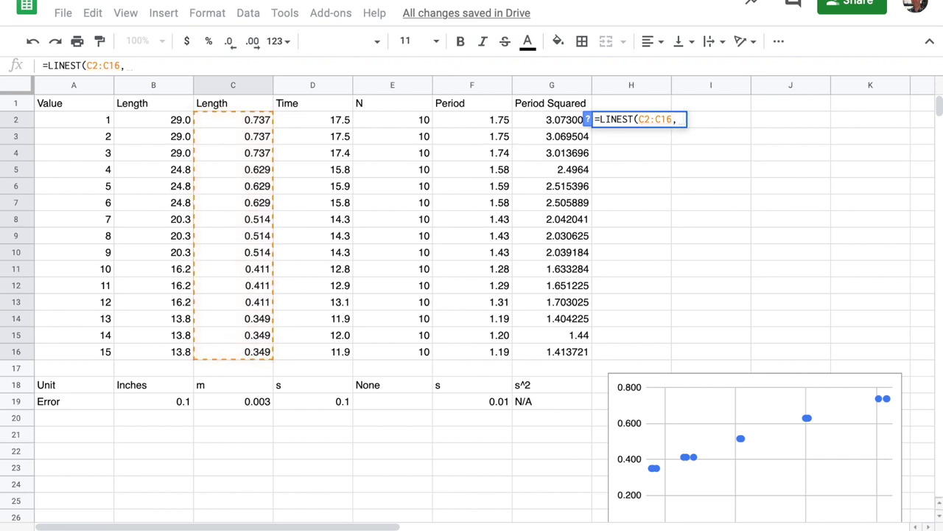
pyautogui.moveTo(560, 122); pyautogui.dragTo(552, 357)
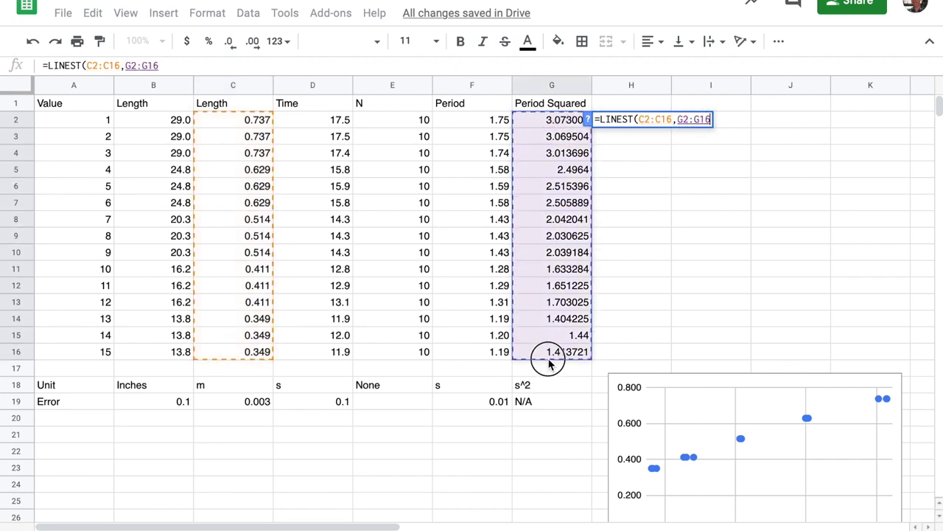
pyautogui.write(',TRU')
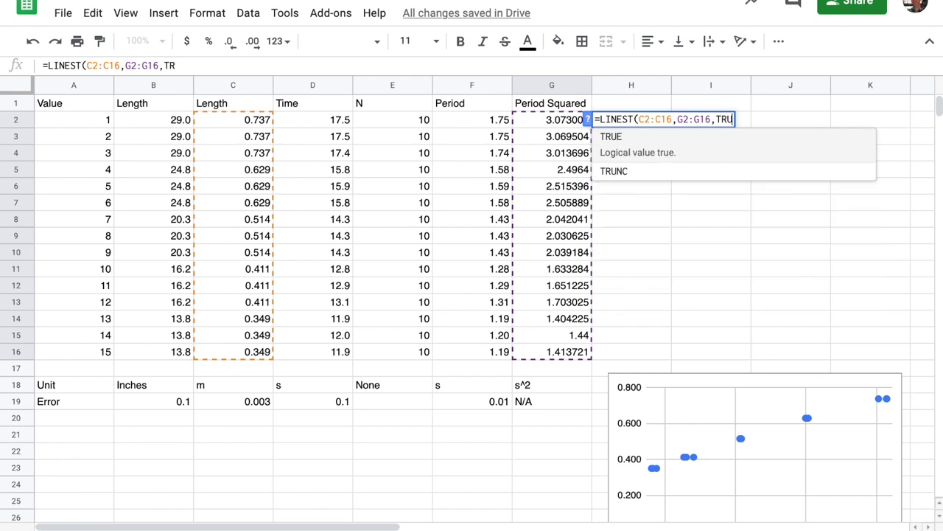
pyautogui.write('E,TRUE)')
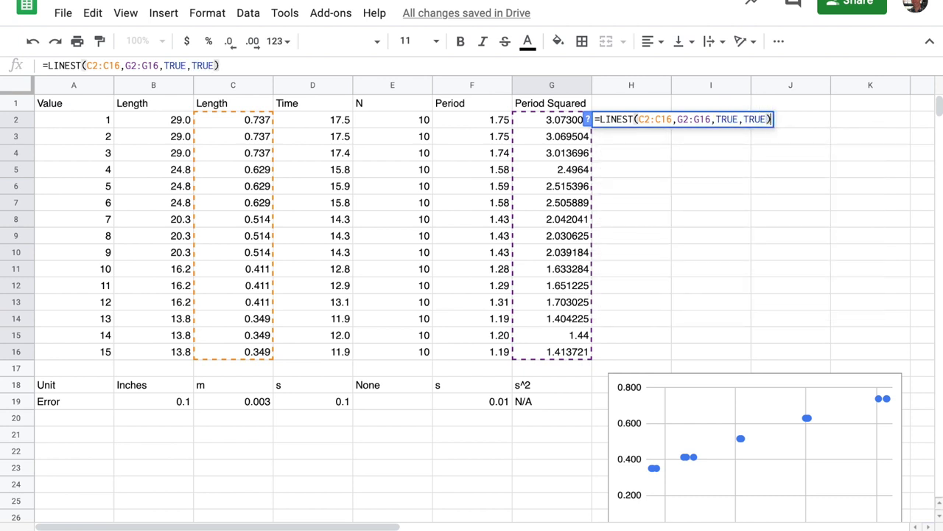
pyautogui.press('Return')
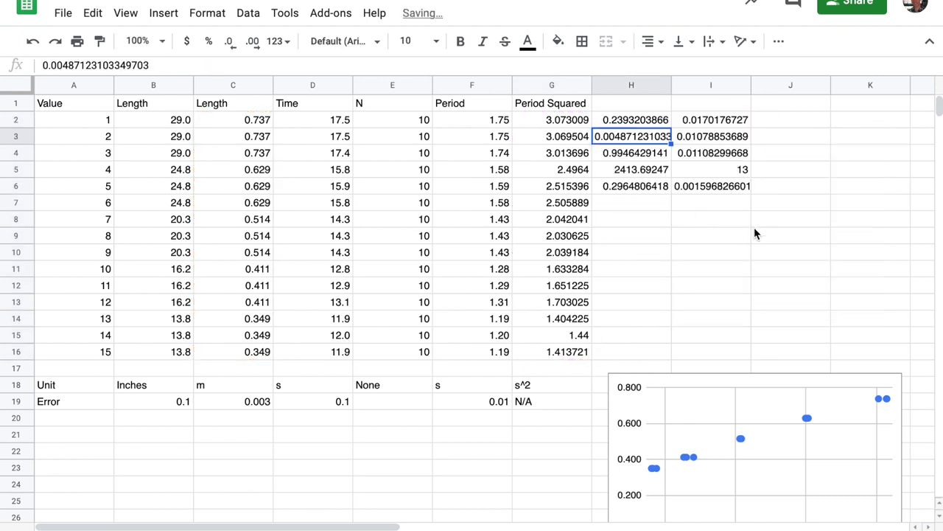
# Step: Calculate the result from the LINEST slope in K2 with =H2*4*PI()^2
pyautogui.hscroll(2, 756, 232)
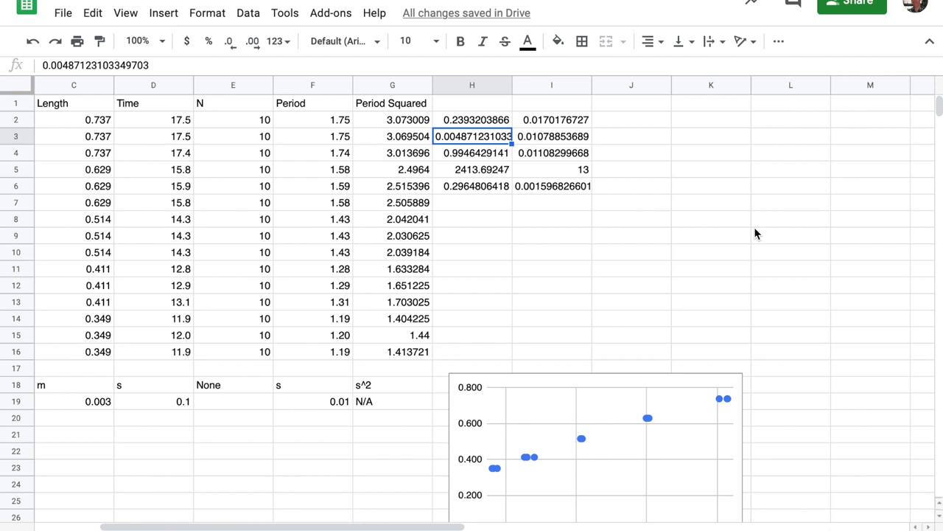
pyautogui.click(478, 126)
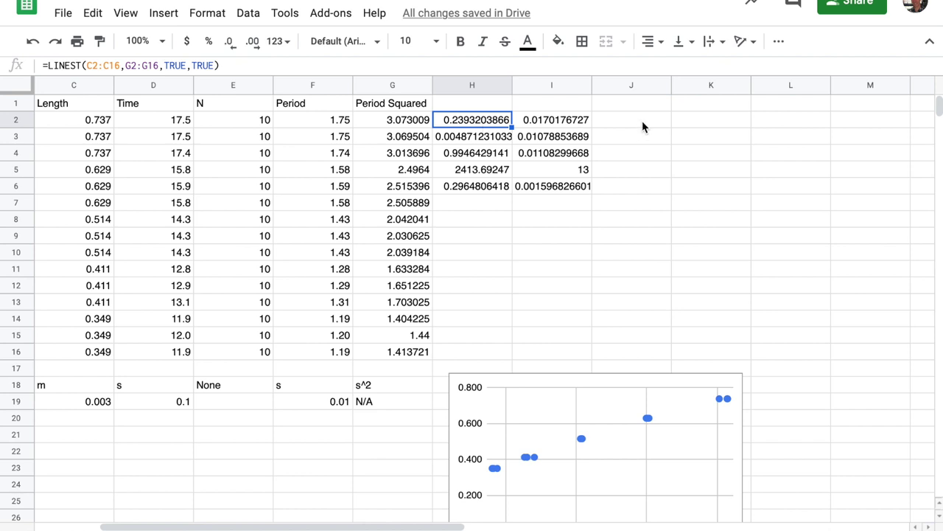
pyautogui.click(727, 123)
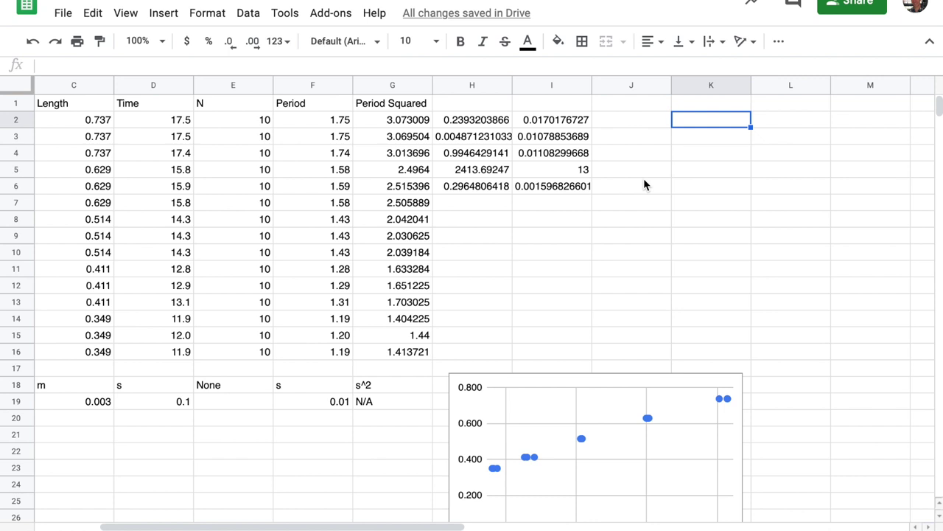
pyautogui.write('=')
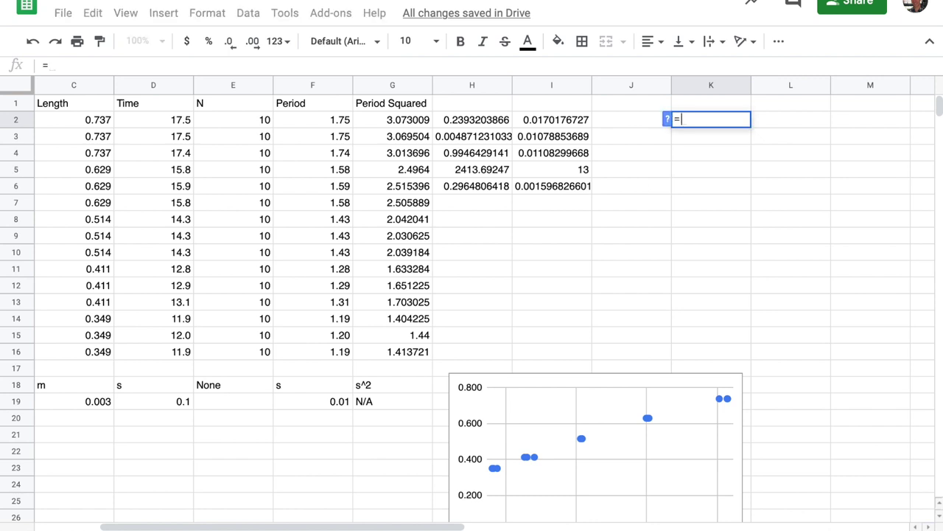
pyautogui.click(476, 123)
pyautogui.write('*4*')
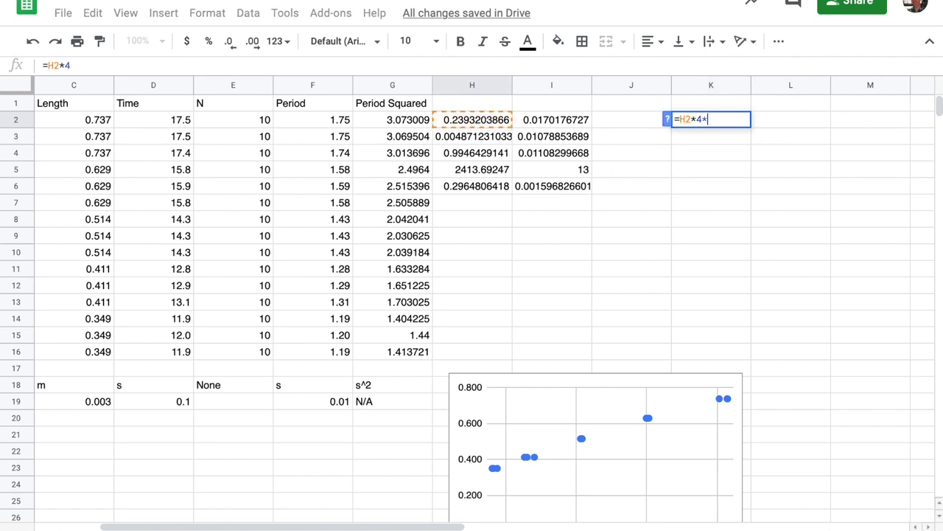
pyautogui.write(' PI()')
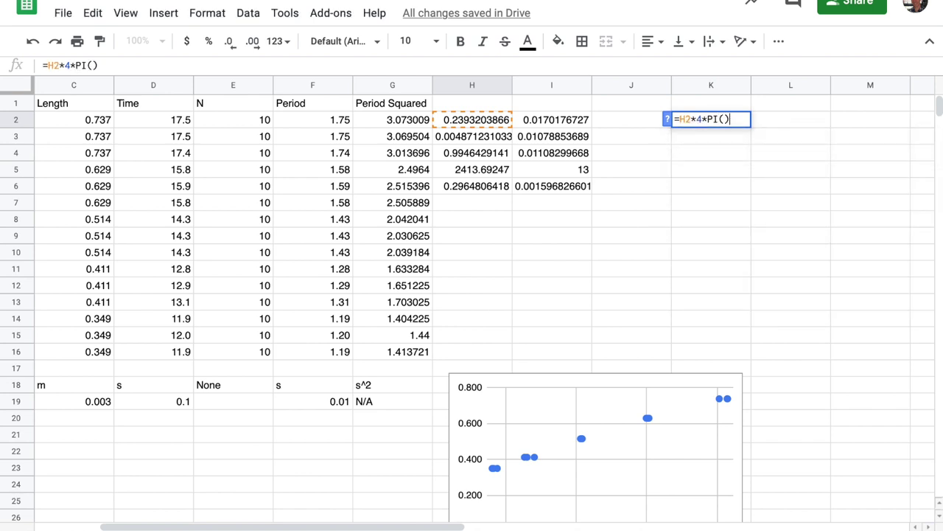
pyautogui.write('^@')
pyautogui.press('BackSpace')
pyautogui.write('2')
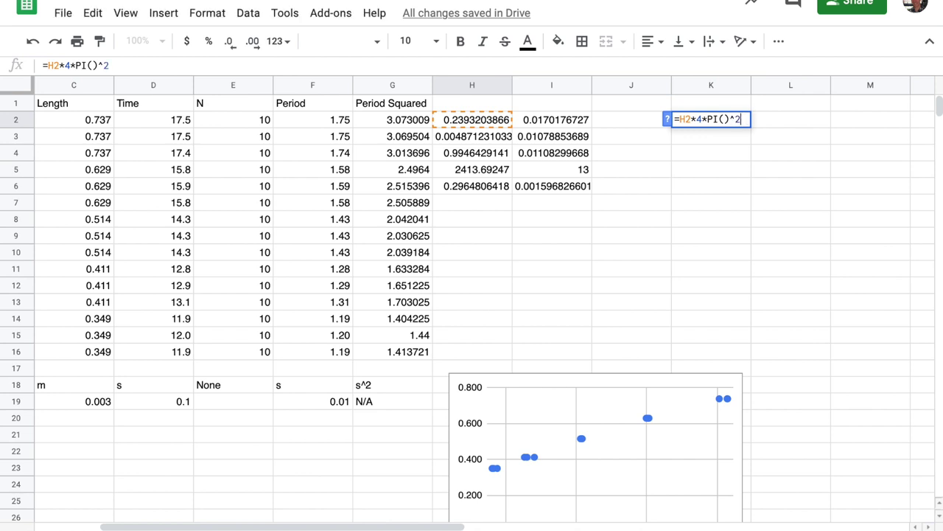
pyautogui.press('Return')
pyautogui.click(710, 120)
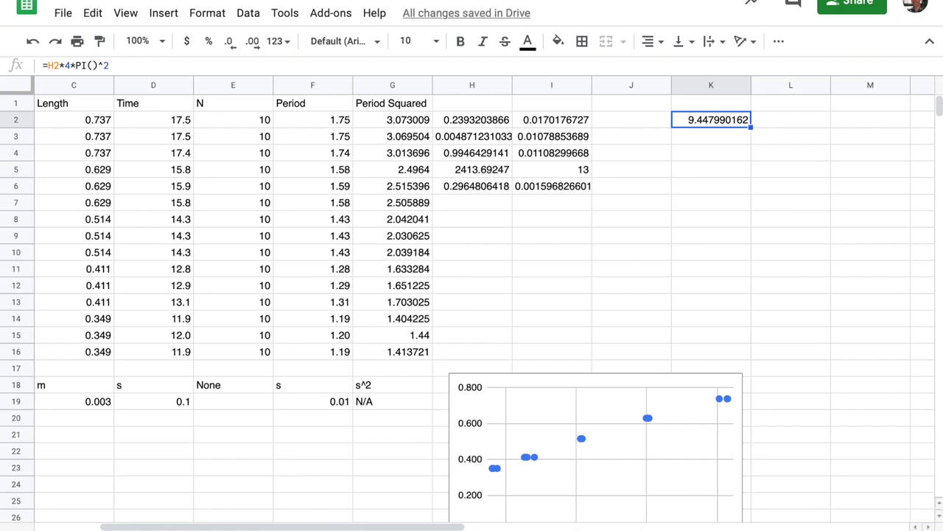
# Step: Calculate the uncertainty of that result in K3 from the slope error with =H3*4*PI()^2
pyautogui.press('Right')
pyautogui.press('Down')
pyautogui.press('Left')
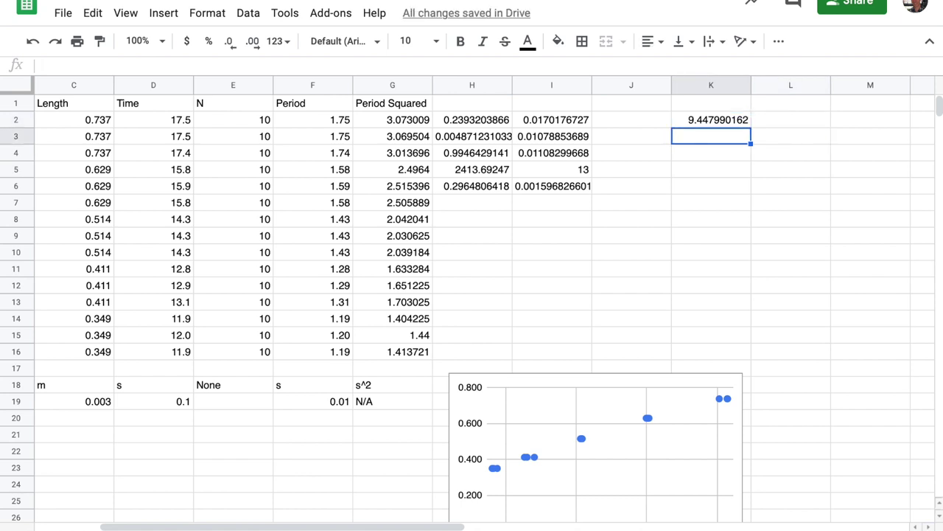
pyautogui.write('=')
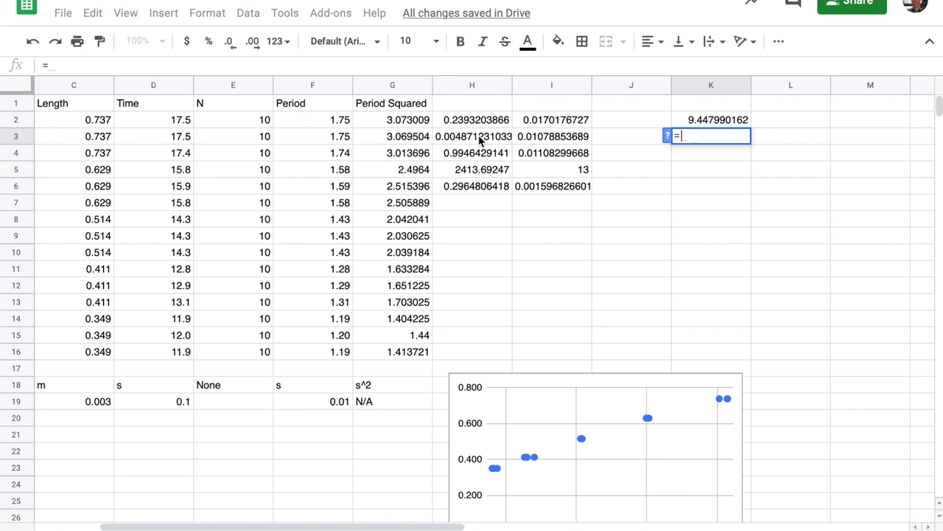
pyautogui.click(479, 140)
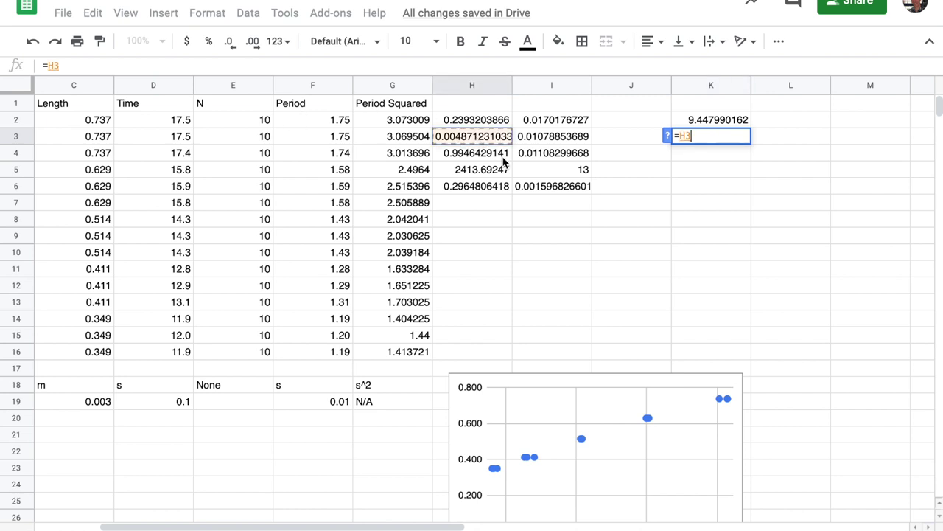
pyautogui.write('*4*')
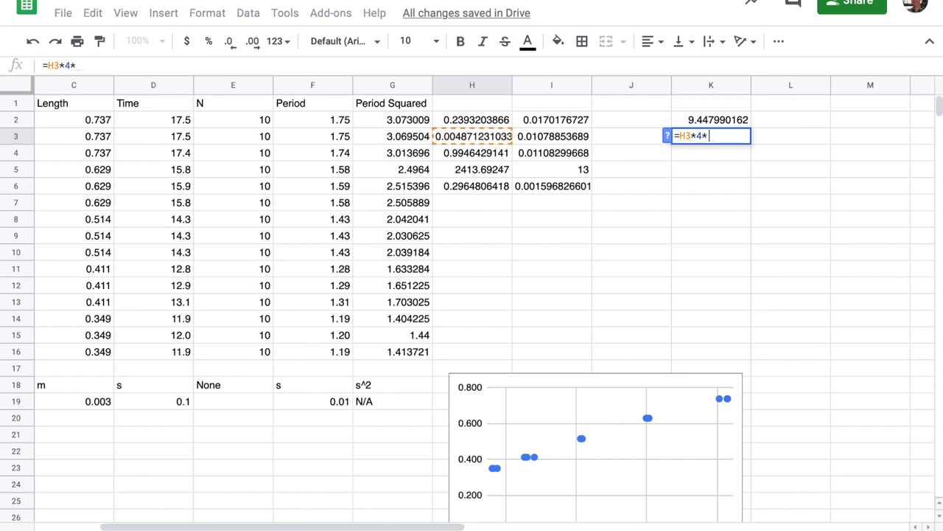
pyautogui.write('PI()^2')
pyautogui.press('Return')
pyautogui.press('Right')
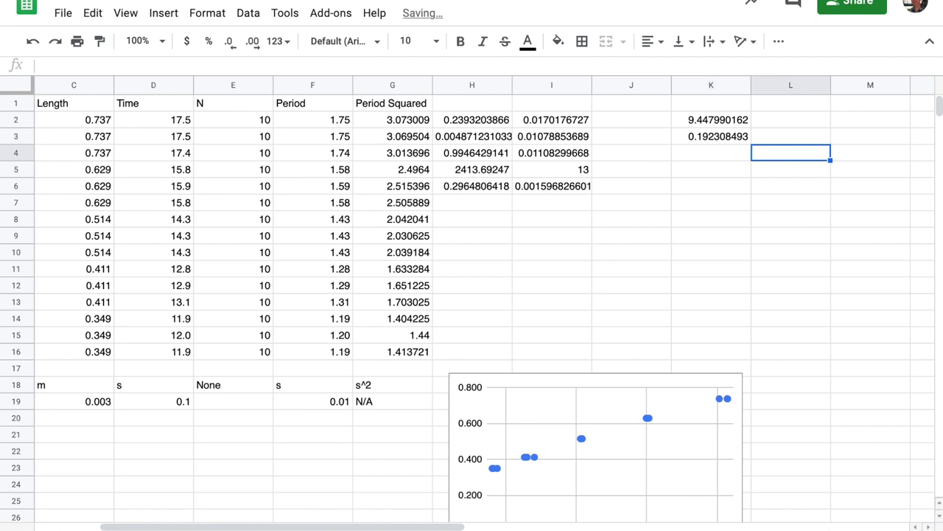
# Step: Check the calculated result and its uncertainty in column K, and select the fit's intercept and intercept error in I2:I3
pyautogui.press('Up')
pyautogui.press('Left')
pyautogui.press('Up')
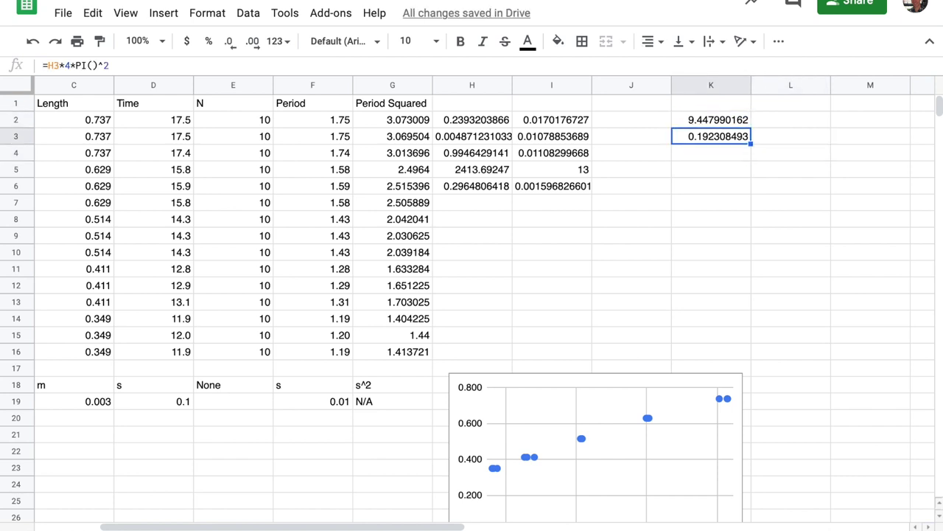
pyautogui.press('Down')
pyautogui.click(554, 124)
pyautogui.keyDown('shift'); pyautogui.click(549, 138); pyautogui.keyUp('shift')
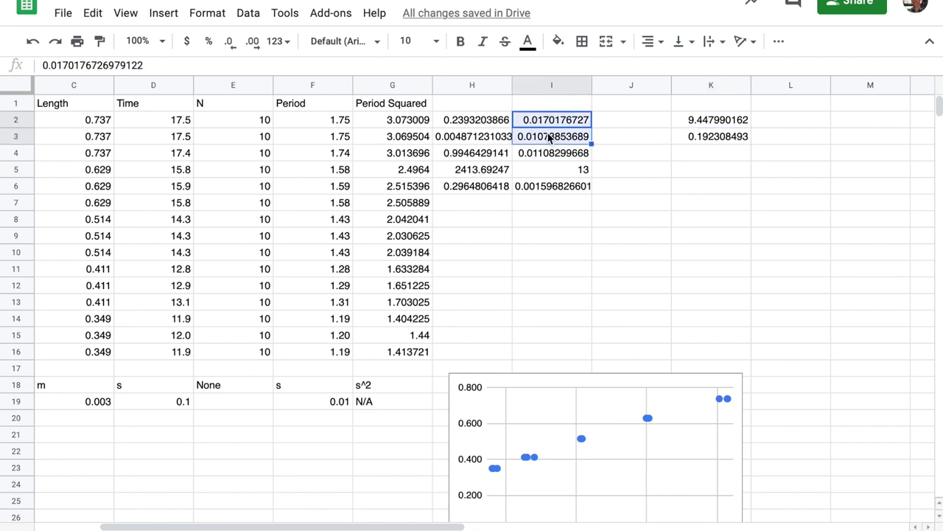